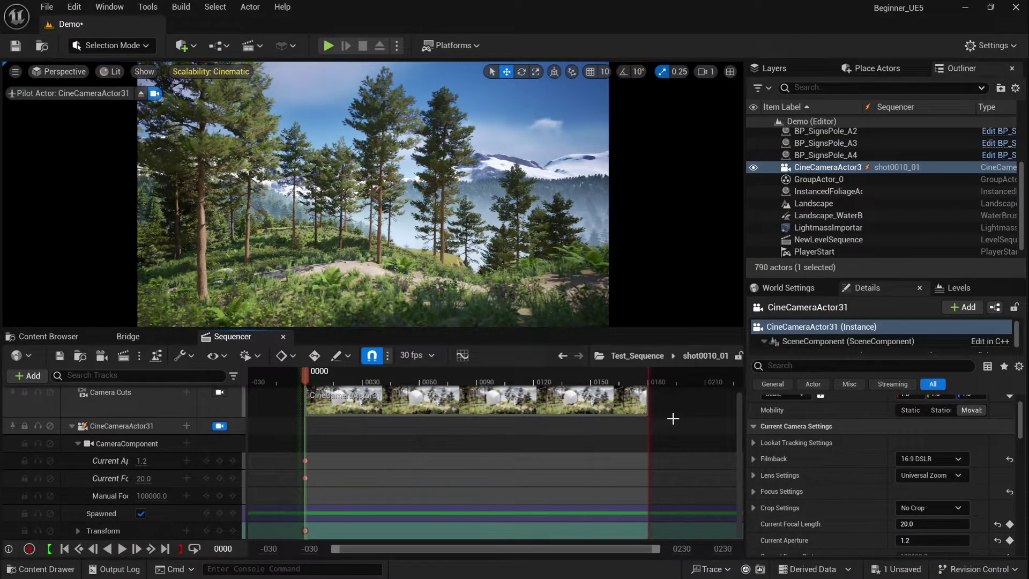
Place a Sphere shape in the forest clearing and set its uniform scale to 2.
{"action": "left_click", "coordinate": [876, 68]}
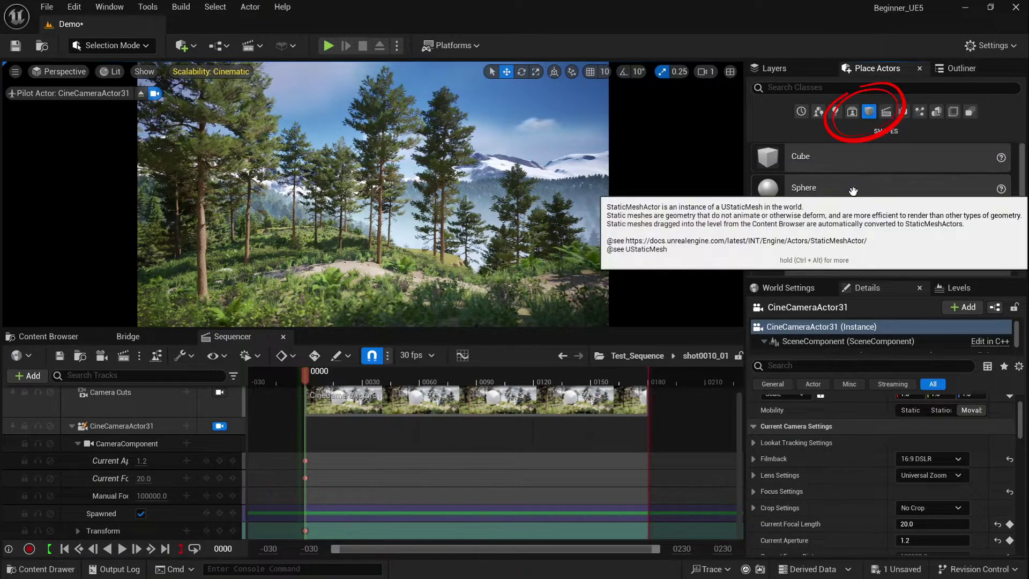
{"action": "mouse_move", "coordinate": [852, 192]}
{"action": "left_mouse_down"}
{"action": "mouse_move", "coordinate": [477, 249]}
{"action": "mouse_move", "coordinate": [308, 305]}
{"action": "mouse_move", "coordinate": [309, 216]}
{"action": "left_mouse_up"}
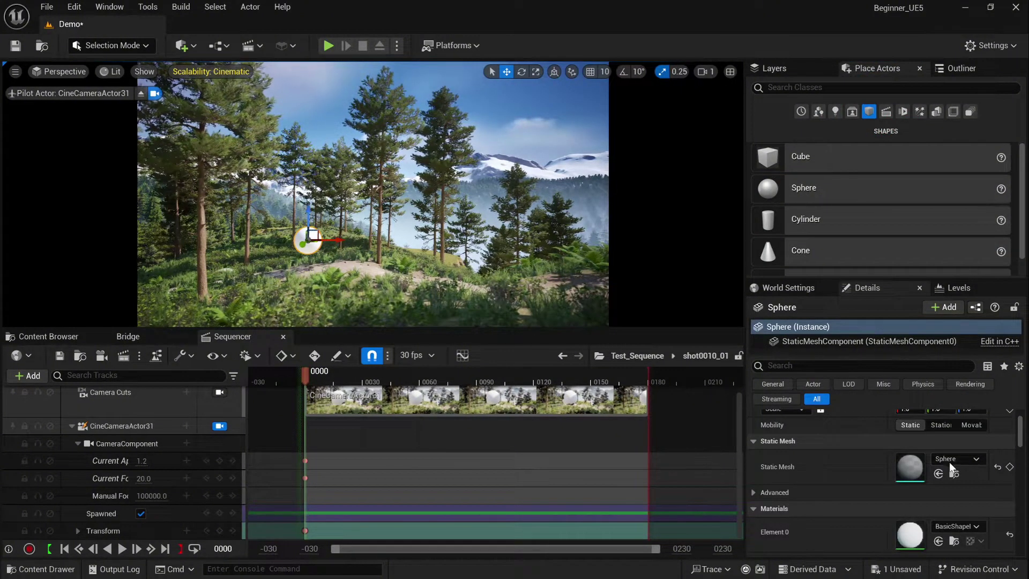
{"action": "scroll", "coordinate": [944, 439], "scroll_direction": "up", "scroll_amount": 2}
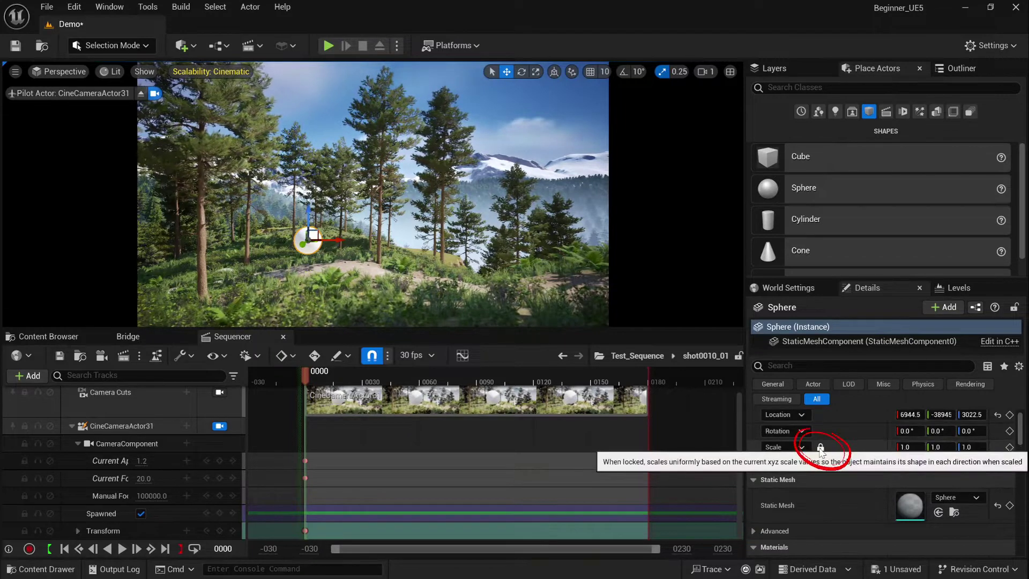
{"action": "left_click", "coordinate": [906, 447]}
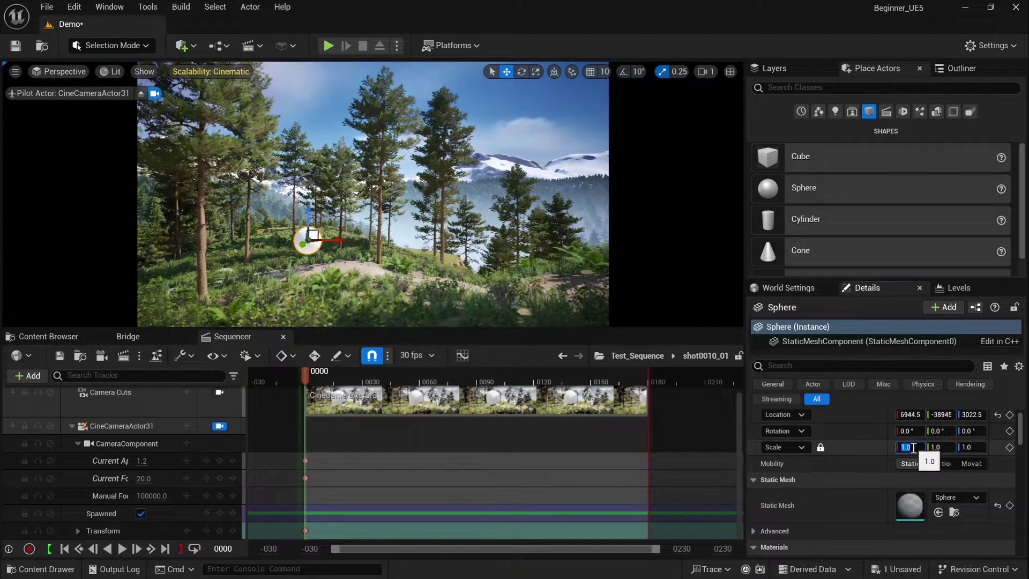
{"action": "type", "text": "2"}
{"action": "key", "text": "Return"}
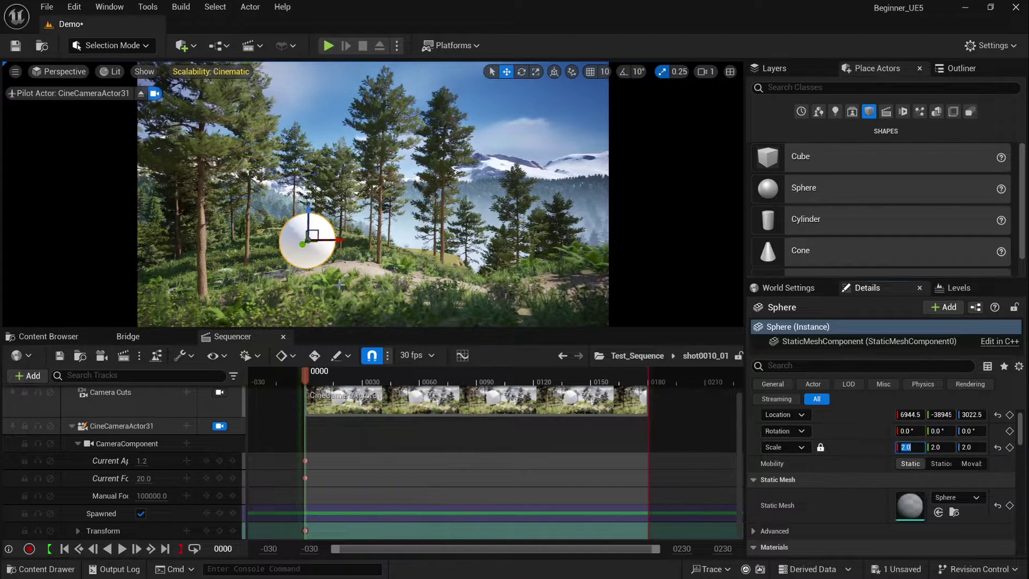
Move the sphere above the path beside the lookout tower, to about X 7942, Y -38684, Z 3106.
{"action": "left_click_drag", "start_coordinate": [302, 244], "coordinate": [535, 250]}
{"action": "right_click_drag", "start_coordinate": [357, 236], "coordinate": [392, 224]}
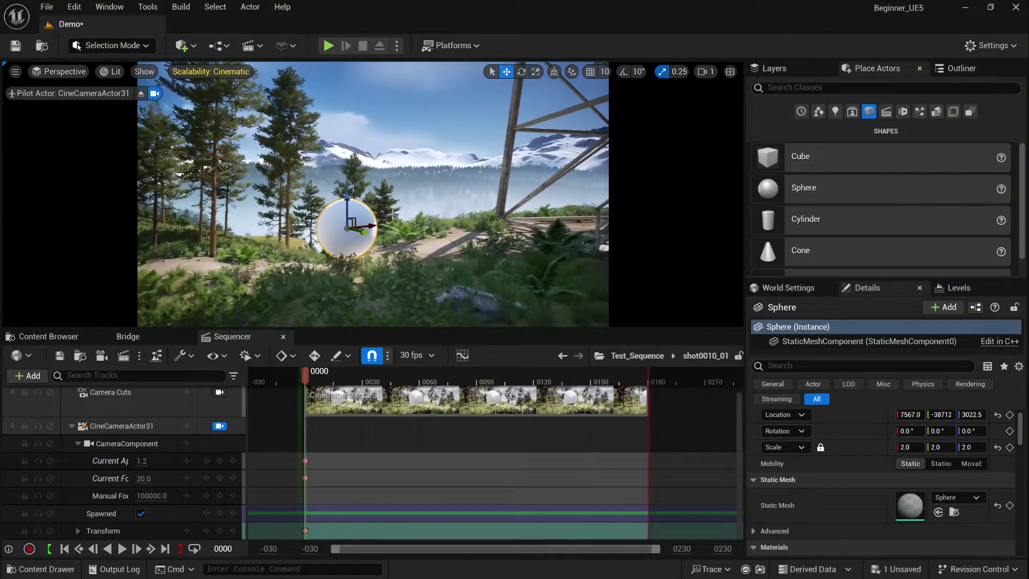
{"action": "left_click_drag", "start_coordinate": [370, 225], "coordinate": [448, 200]}
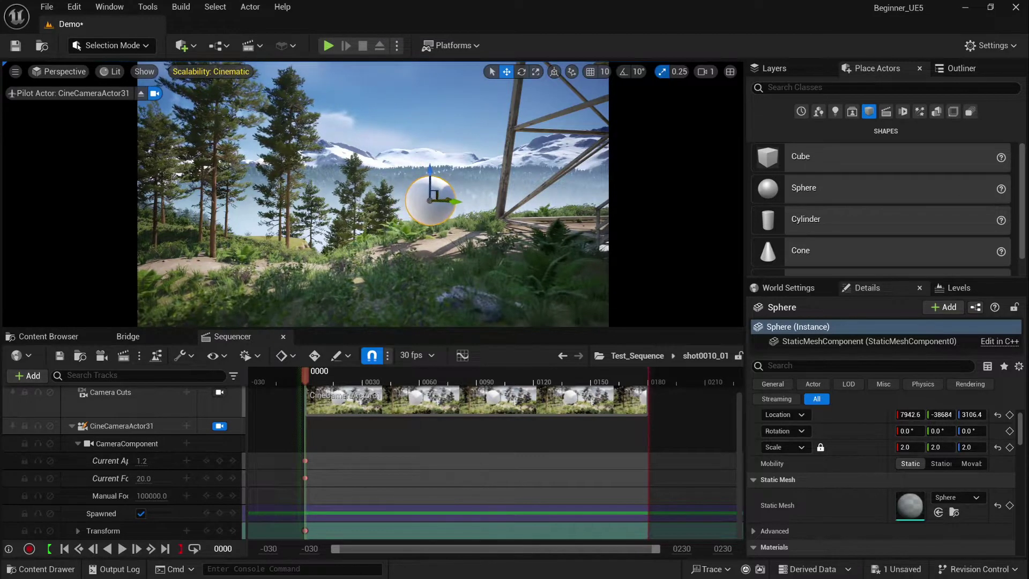
Add the sphere to the shot0010_01 sequence and key its transform at frame 150.
{"action": "left_click", "coordinate": [954, 68]}
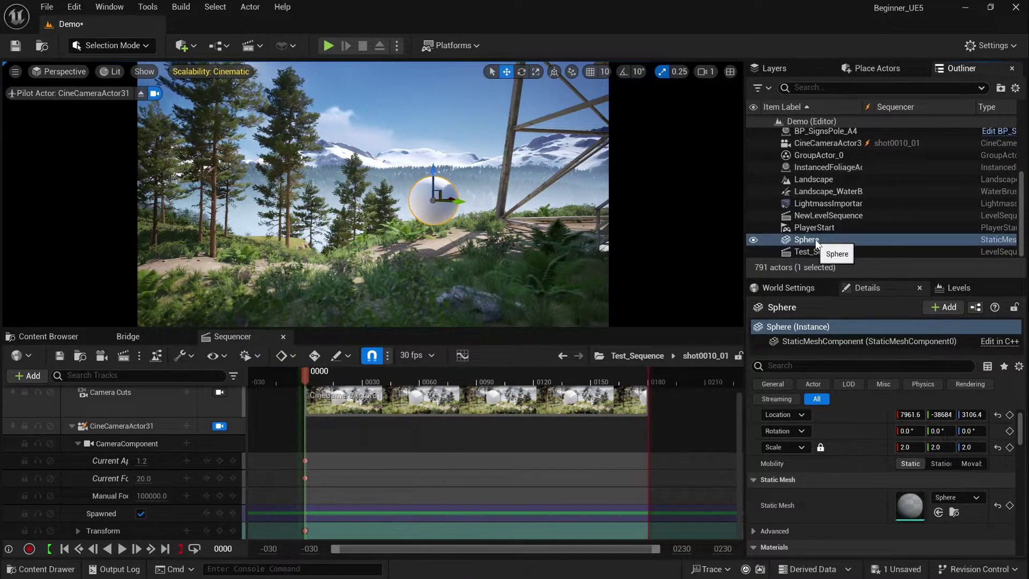
{"action": "left_click_drag", "start_coordinate": [819, 242], "coordinate": [162, 513]}
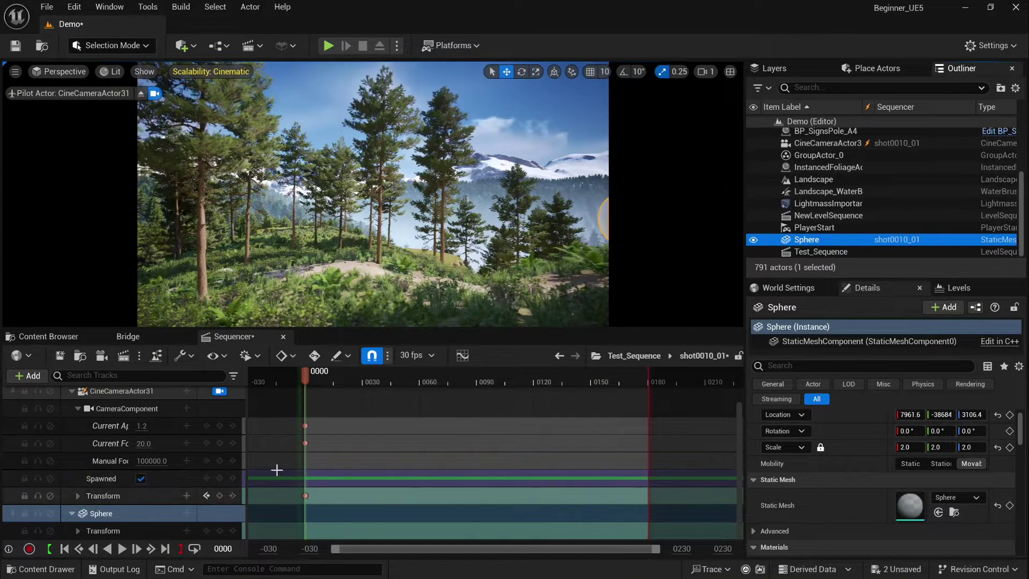
{"action": "left_click_drag", "start_coordinate": [307, 374], "coordinate": [591, 394]}
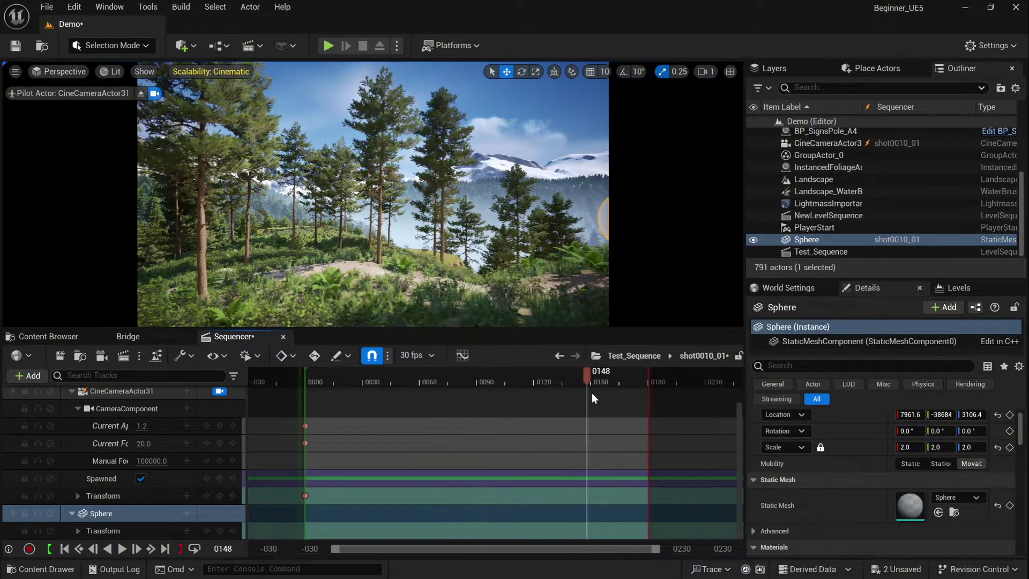
{"action": "left_click", "coordinate": [220, 530]}
At frame 0, move the sphere far off beyond the trees to about X 1677, Y -38263, Z 3270.5 and key its transform.
{"action": "right_click_drag", "start_coordinate": [373, 194], "coordinate": [212, 210]}
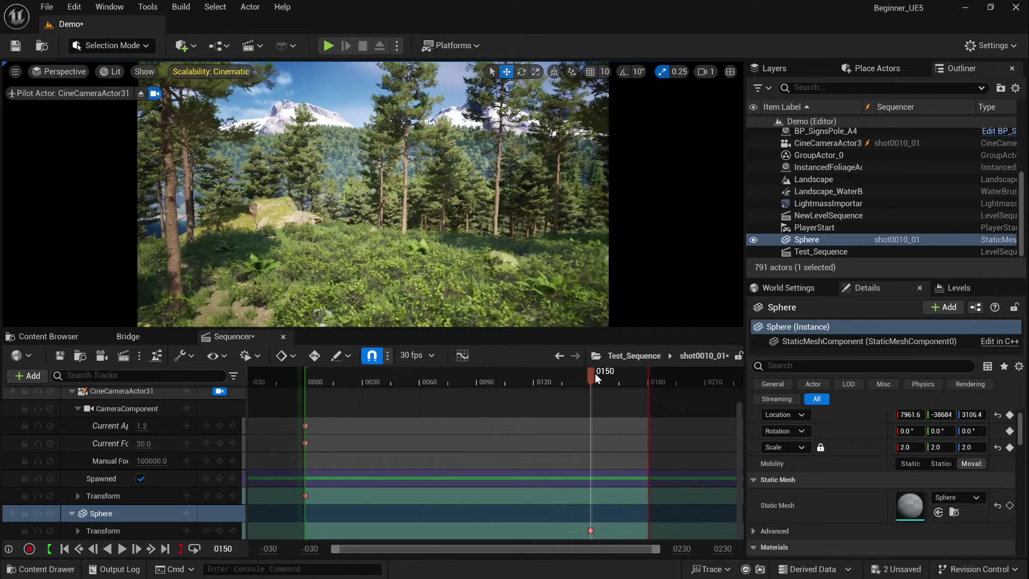
{"action": "left_click_drag", "start_coordinate": [593, 374], "coordinate": [335, 388]}
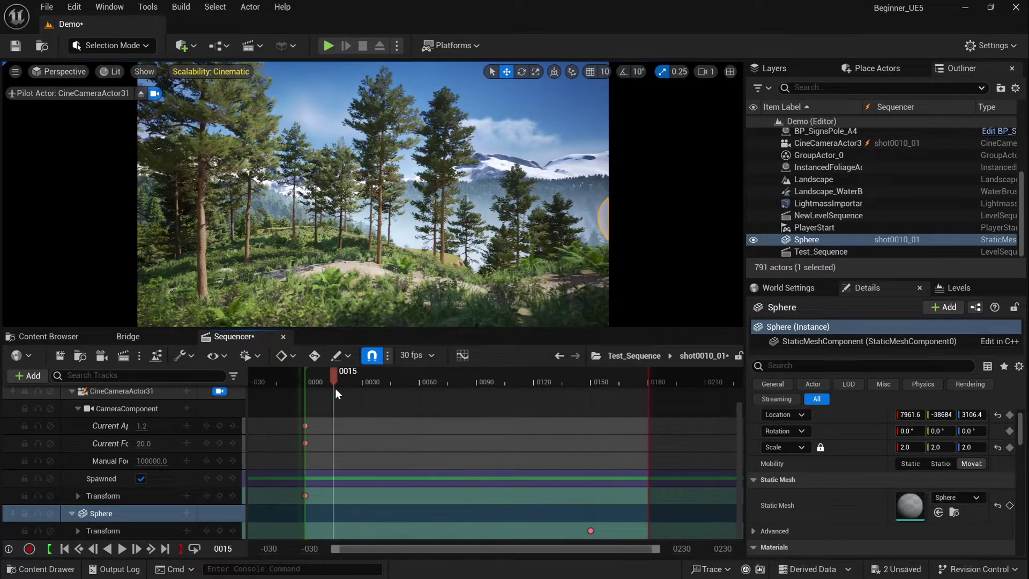
{"action": "left_click", "coordinate": [65, 548]}
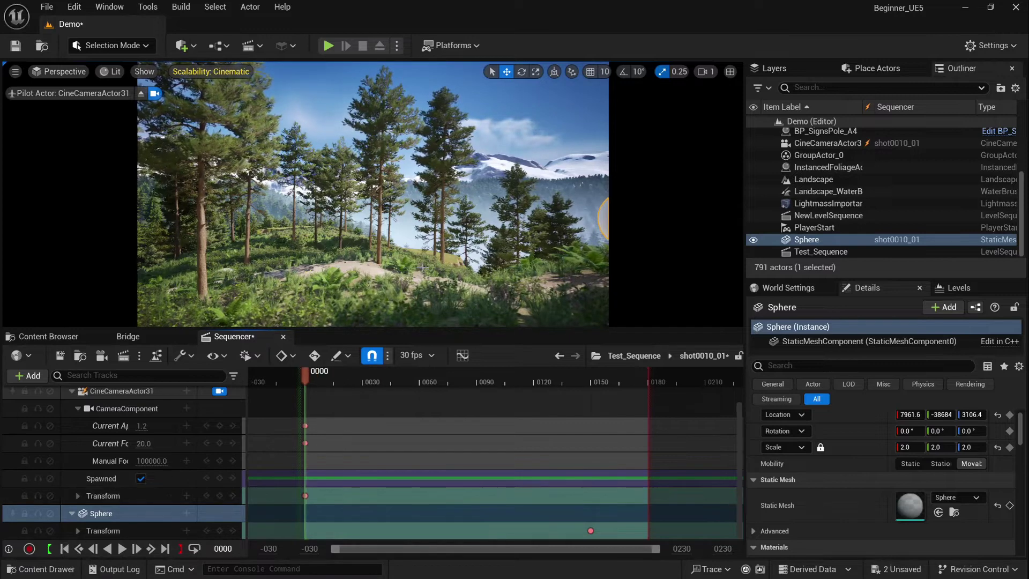
{"action": "left_click_drag", "start_coordinate": [650, 216], "coordinate": [580, 216]}
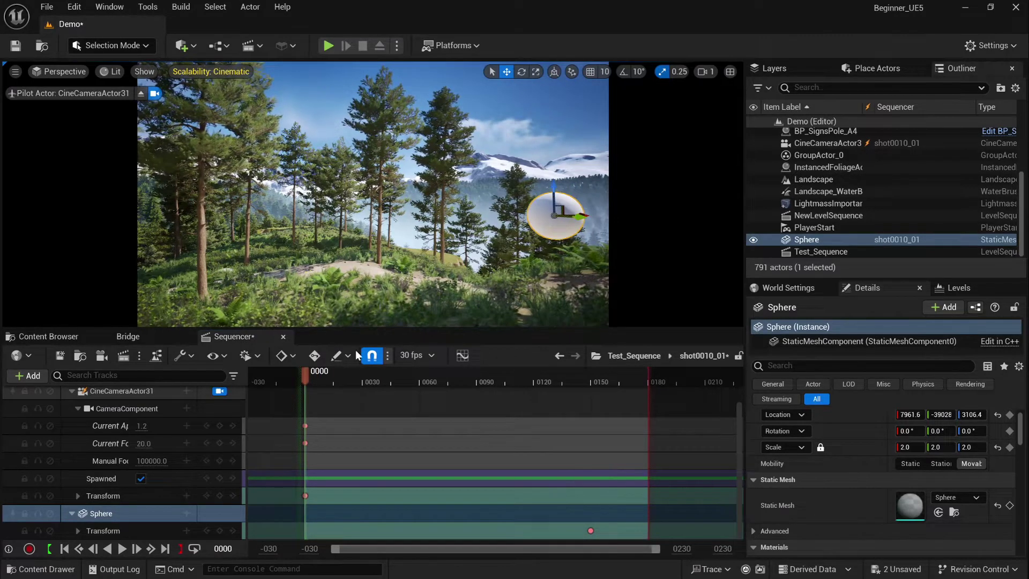
{"action": "mouse_move", "coordinate": [307, 379]}
{"action": "left_mouse_down"}
{"action": "mouse_move", "coordinate": [348, 375]}
{"action": "mouse_move", "coordinate": [305, 374]}
{"action": "left_mouse_up"}
{"action": "left_click_drag", "start_coordinate": [909, 414], "coordinate": [877, 414]}
{"action": "right_click_drag", "start_coordinate": [471, 245], "coordinate": [353, 253]}
{"action": "left_click_drag", "start_coordinate": [461, 246], "coordinate": [348, 246], "text": "ctrl"}
{"action": "left_click_drag", "start_coordinate": [893, 414], "coordinate": [868, 414]}
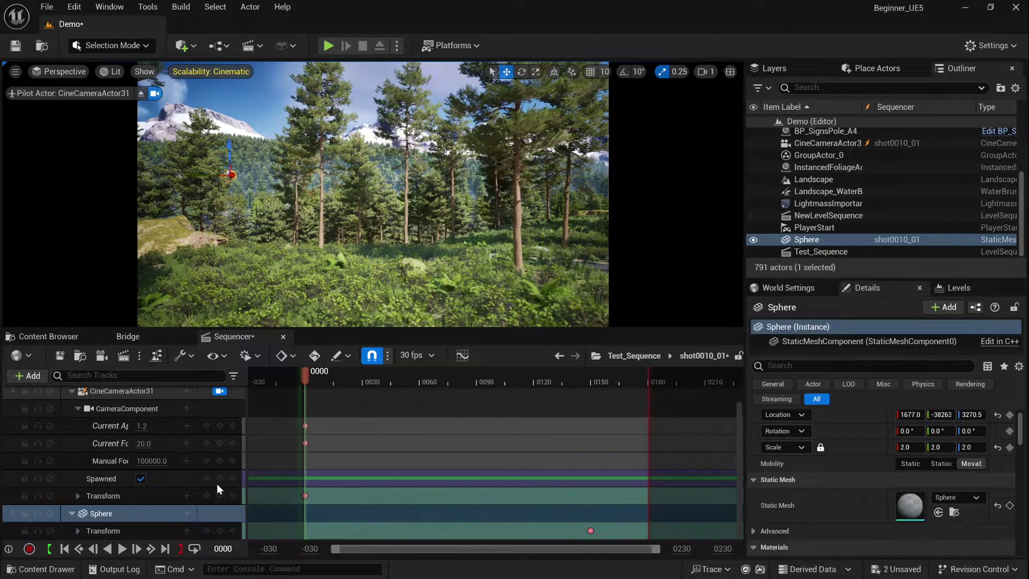
{"action": "left_click", "coordinate": [219, 531]}
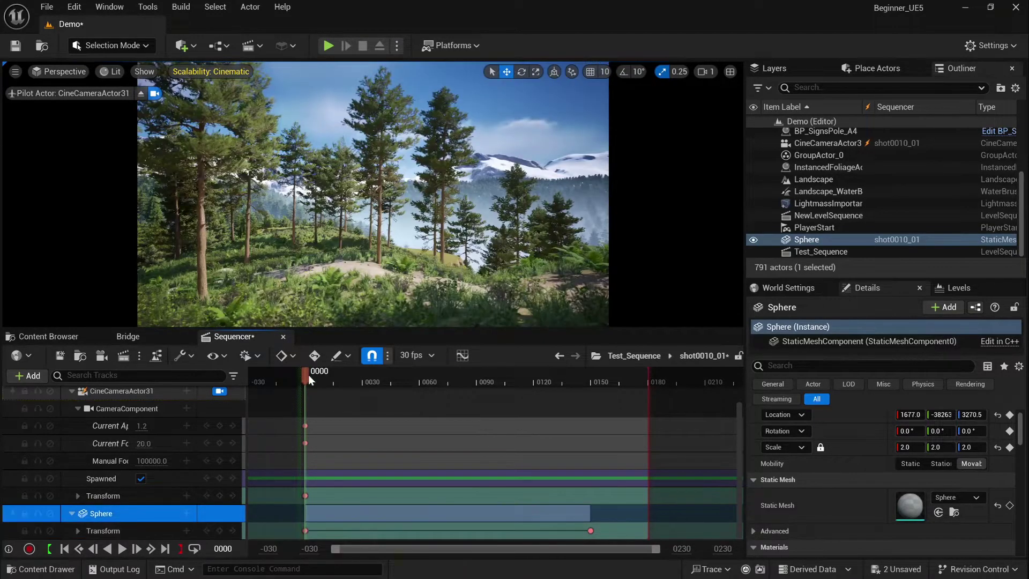
Leave the cine camera view and scrub from frame 0 to frame 104 to check the sphere's flight path.
{"action": "right_click_drag", "start_coordinate": [497, 217], "coordinate": [716, 260]}
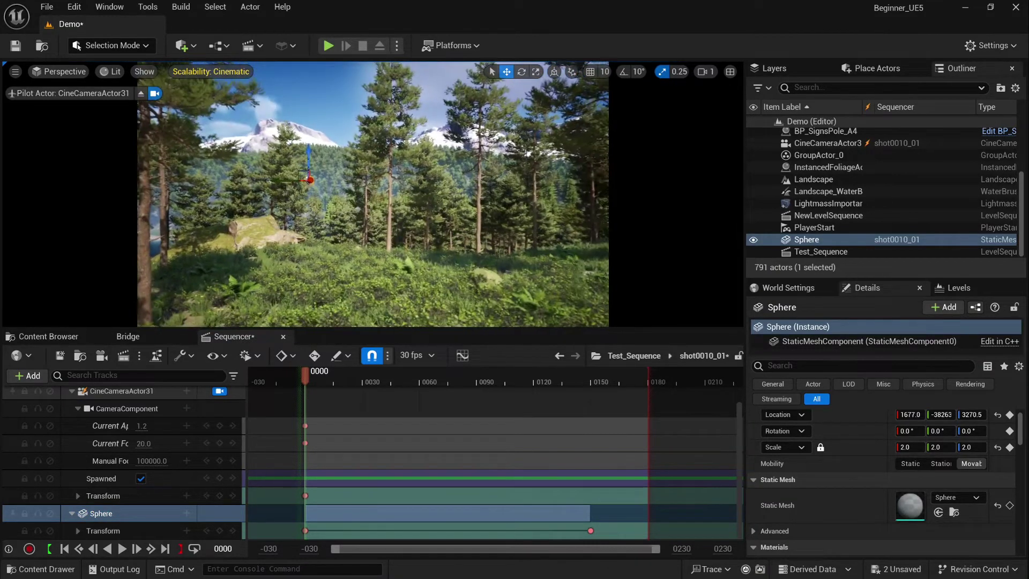
{"action": "left_click", "coordinate": [219, 391]}
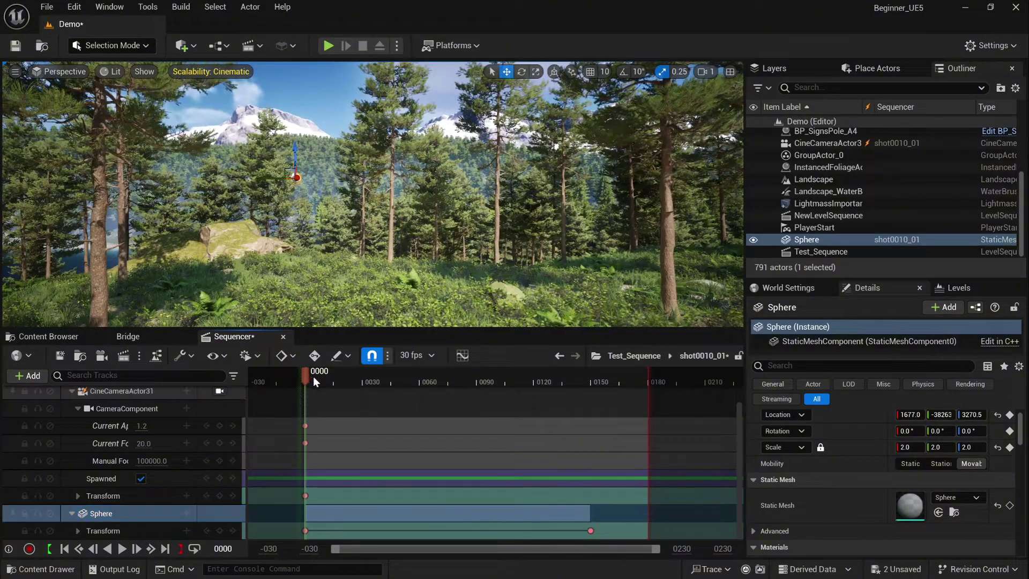
{"action": "left_click_drag", "start_coordinate": [314, 378], "coordinate": [508, 410]}
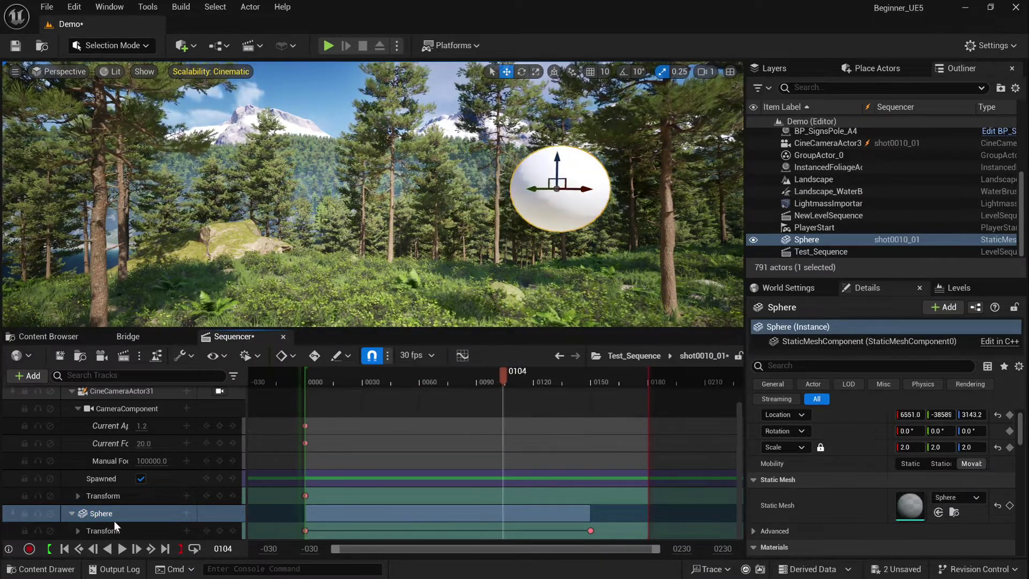
Assign the Megascans material MI_Copper_Inlay_Marble_Tiles_vdlmacov_4K to the sphere's Element 0 material slot.
{"action": "left_click", "coordinate": [51, 340]}
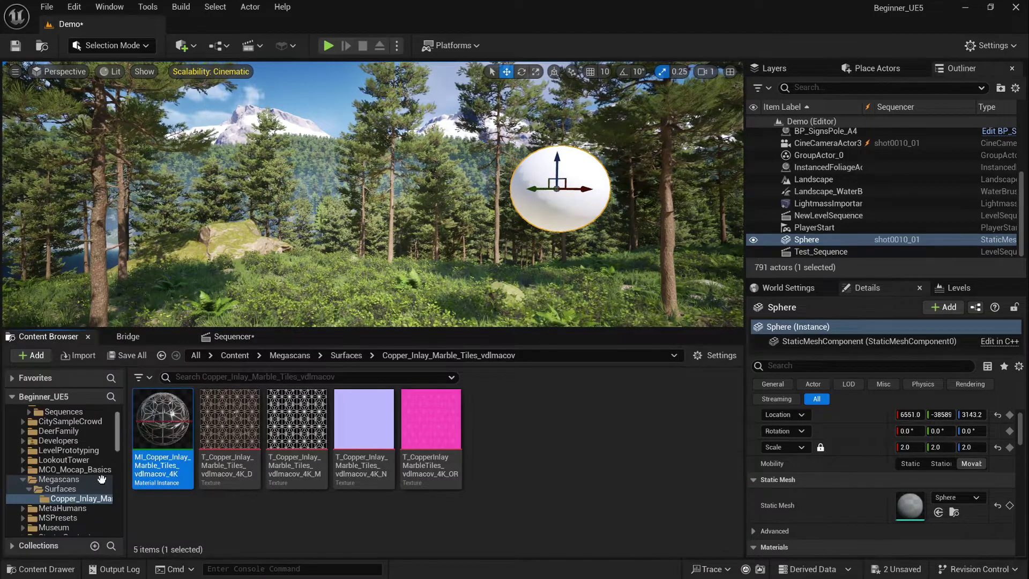
{"action": "left_click", "coordinate": [60, 479]}
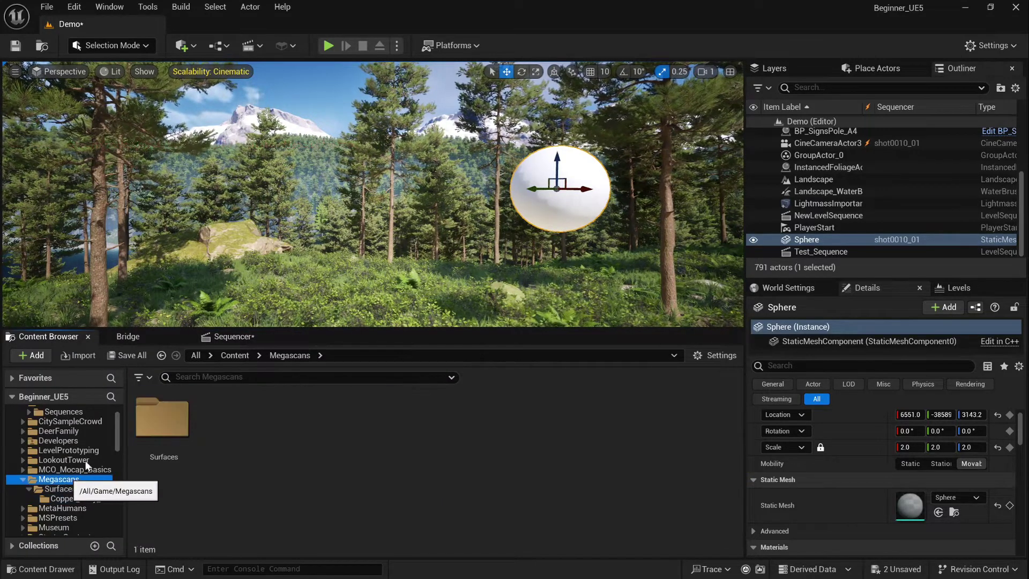
{"action": "left_click", "coordinate": [141, 334]}
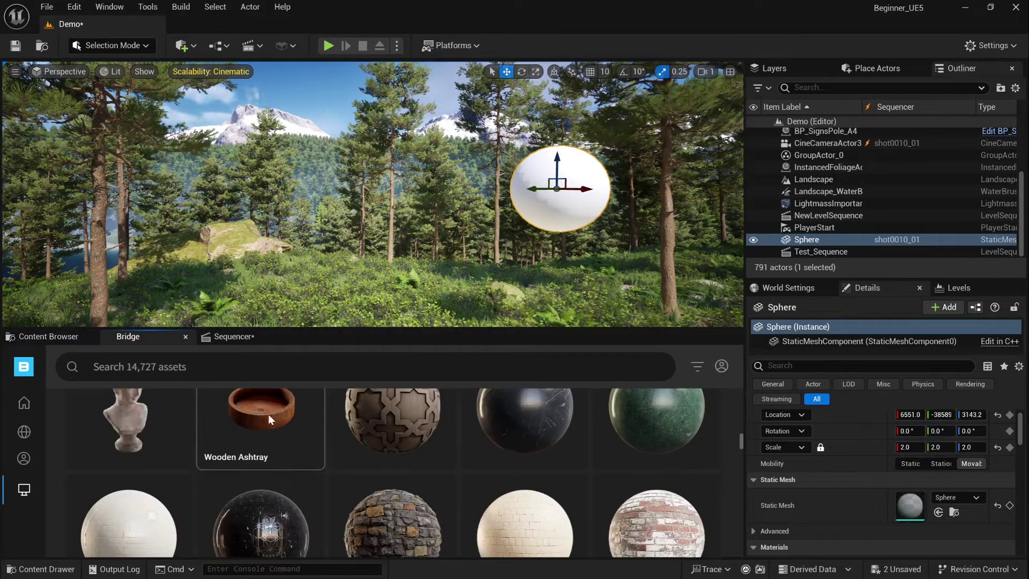
{"action": "left_click", "coordinate": [60, 338]}
{"action": "left_click", "coordinate": [75, 498]}
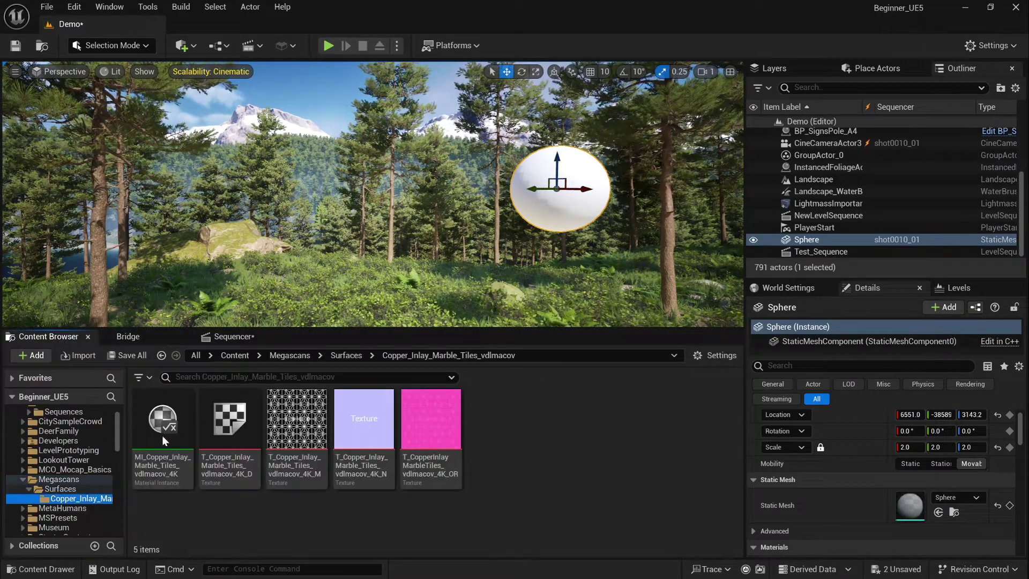
{"action": "left_click", "coordinate": [162, 437]}
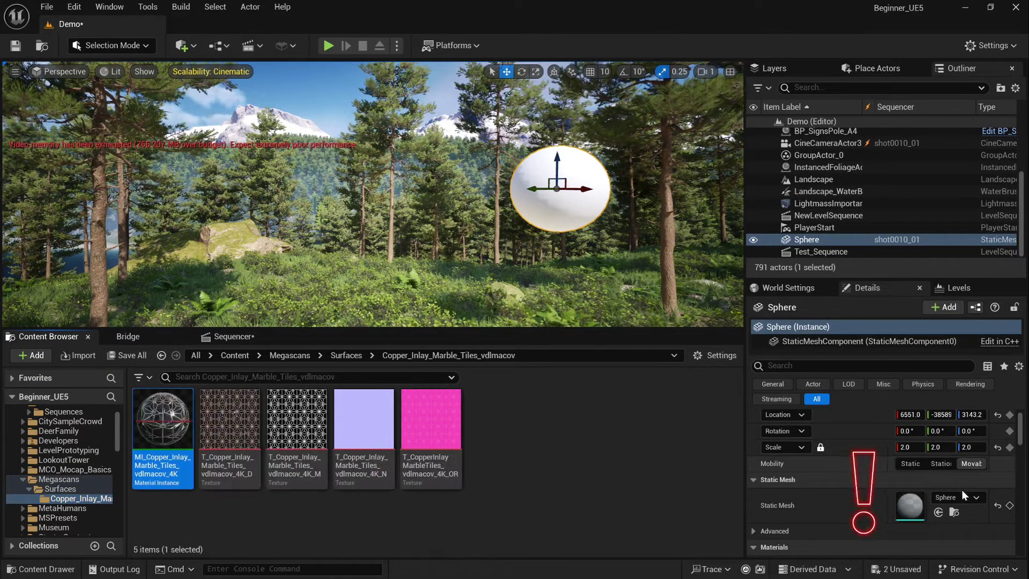
{"action": "scroll", "coordinate": [961, 490], "scroll_direction": "down", "scroll_amount": 3}
{"action": "left_click", "coordinate": [938, 483]}
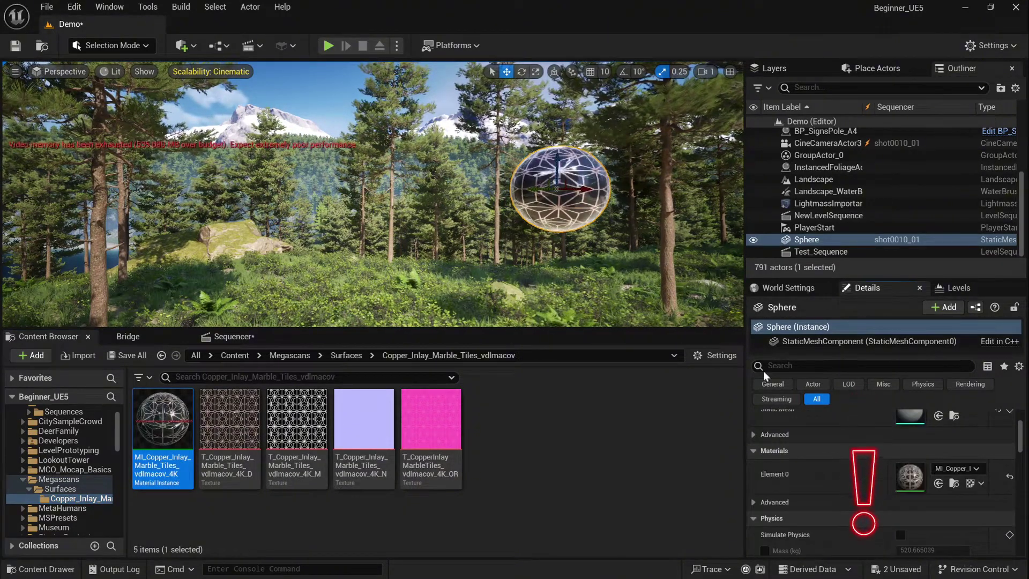
Go to frame 150 in the shot sequence and look through CineCameraActor31 again.
{"action": "left_click", "coordinate": [242, 341]}
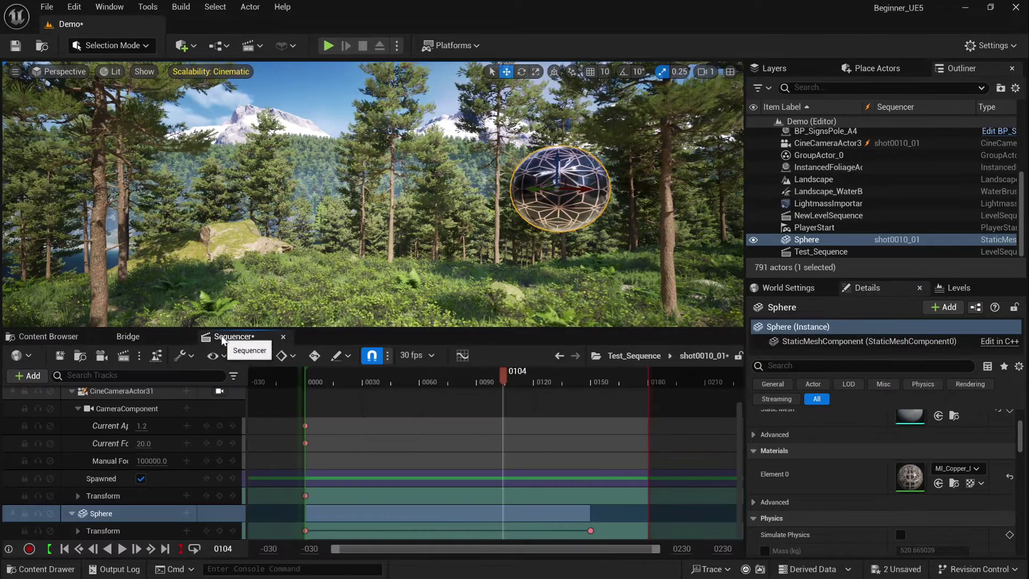
{"action": "left_click", "coordinate": [514, 381]}
{"action": "left_click_drag", "start_coordinate": [564, 397], "coordinate": [591, 395]}
{"action": "left_click", "coordinate": [590, 531]}
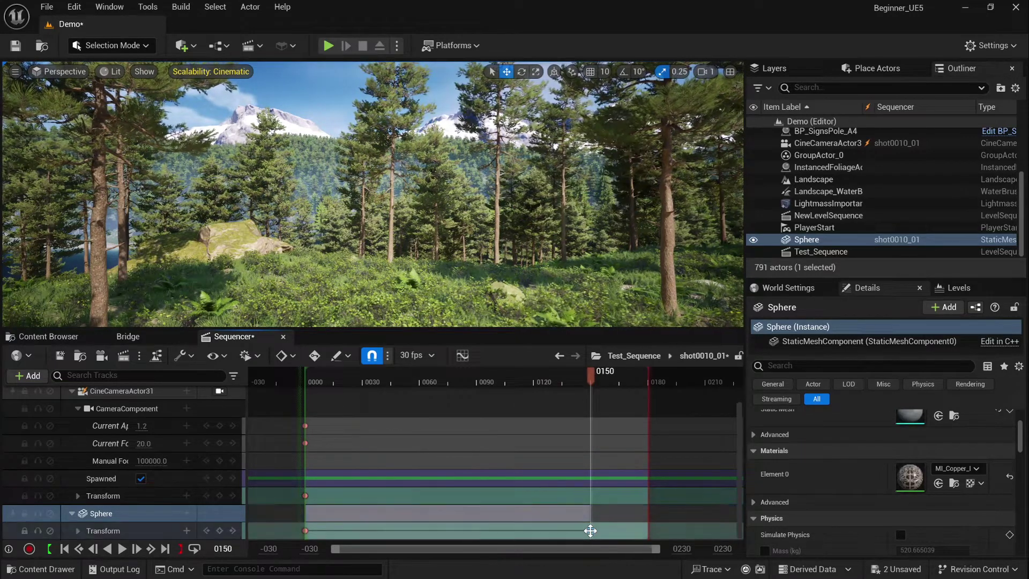
{"action": "scroll", "coordinate": [146, 412], "scroll_direction": "up", "scroll_amount": 1}
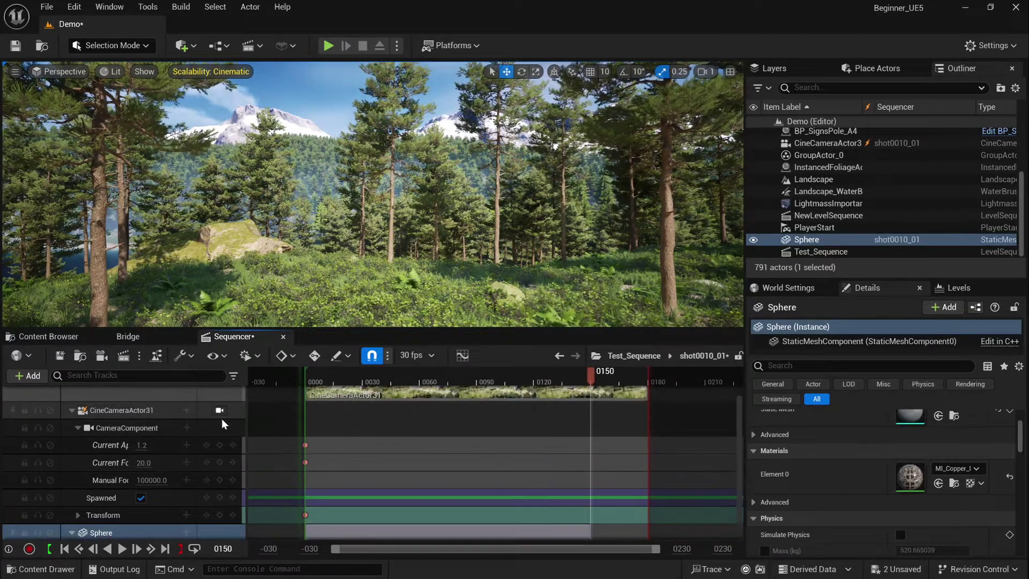
{"action": "left_click", "coordinate": [221, 410]}
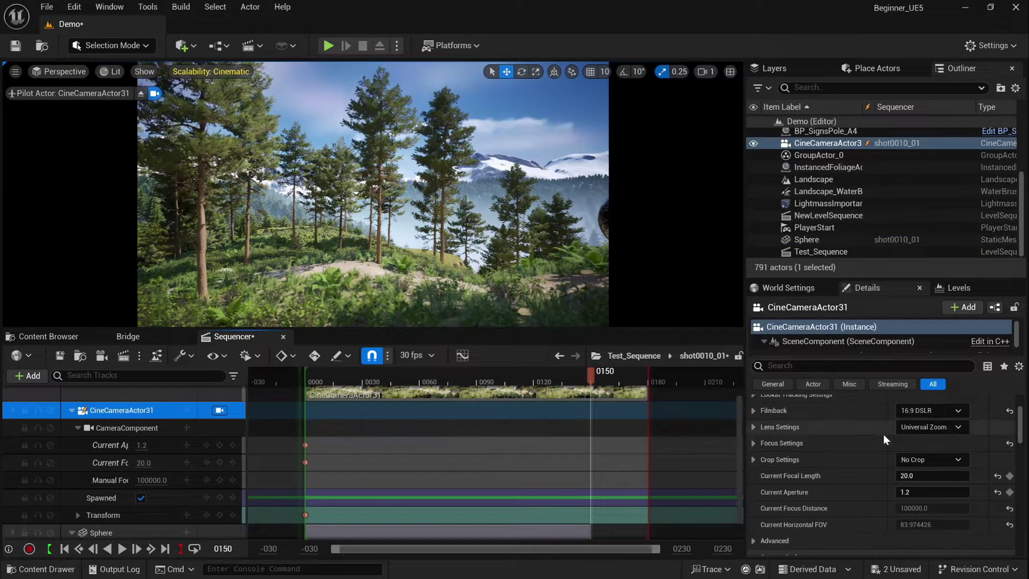
Set the sphere as CineCameraActor31's Actor to Track and enable look-at tracking.
{"action": "scroll", "coordinate": [881, 437], "scroll_direction": "up", "scroll_amount": 2}
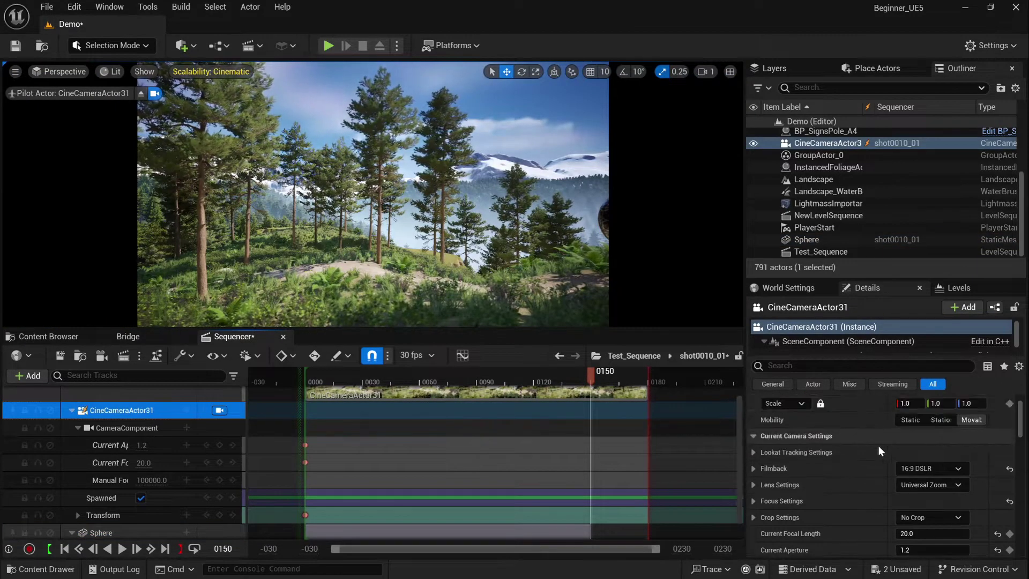
{"action": "left_click", "coordinate": [753, 451]}
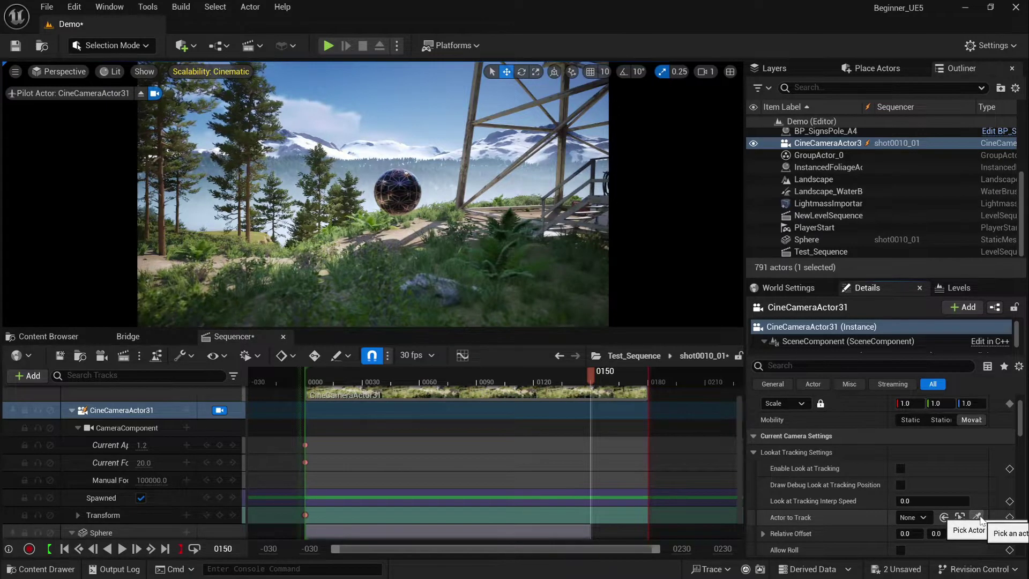
{"action": "left_click", "coordinate": [399, 191]}
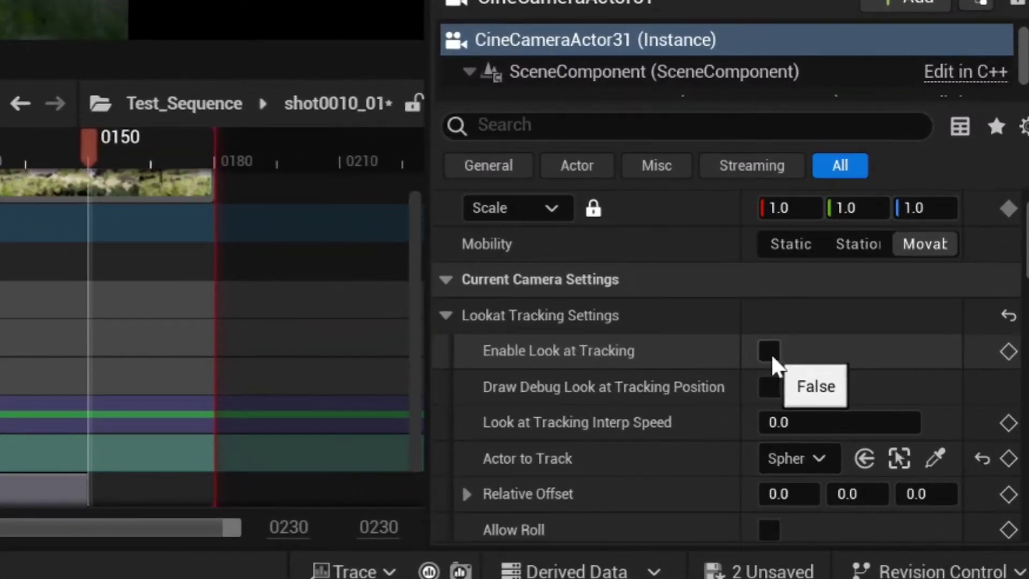
{"action": "left_click", "coordinate": [770, 355]}
{"action": "scroll", "coordinate": [782, 381], "scroll_direction": "down", "scroll_amount": 1}
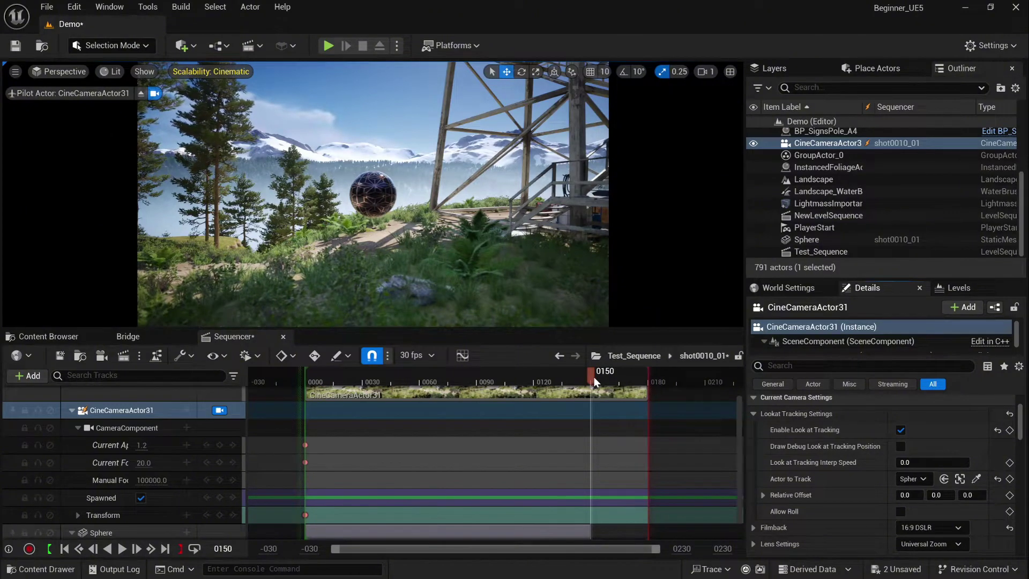
Go to the sphere's transform key at frame 150 and expand its Transform and Rotation channels.
{"action": "left_click_drag", "start_coordinate": [593, 377], "coordinate": [613, 411]}
{"action": "scroll", "coordinate": [613, 418], "scroll_direction": "down", "scroll_amount": 1}
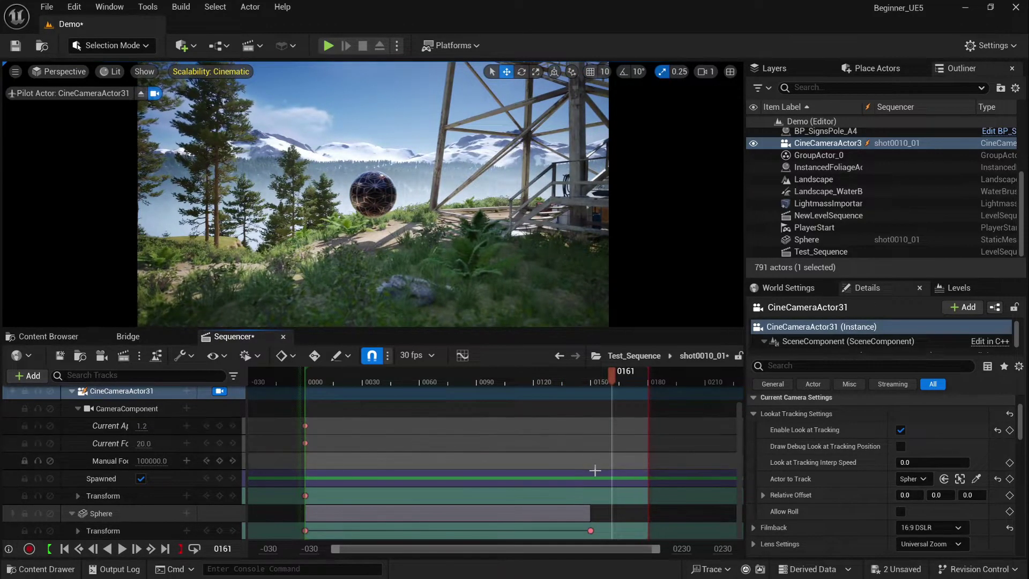
{"action": "left_click", "coordinate": [590, 531]}
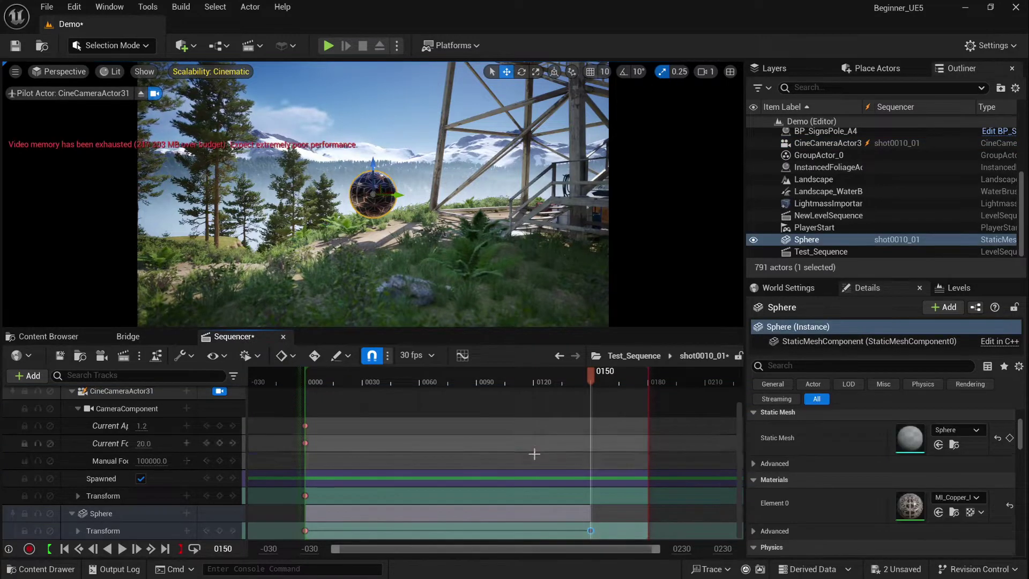
{"action": "left_click", "coordinate": [78, 531]}
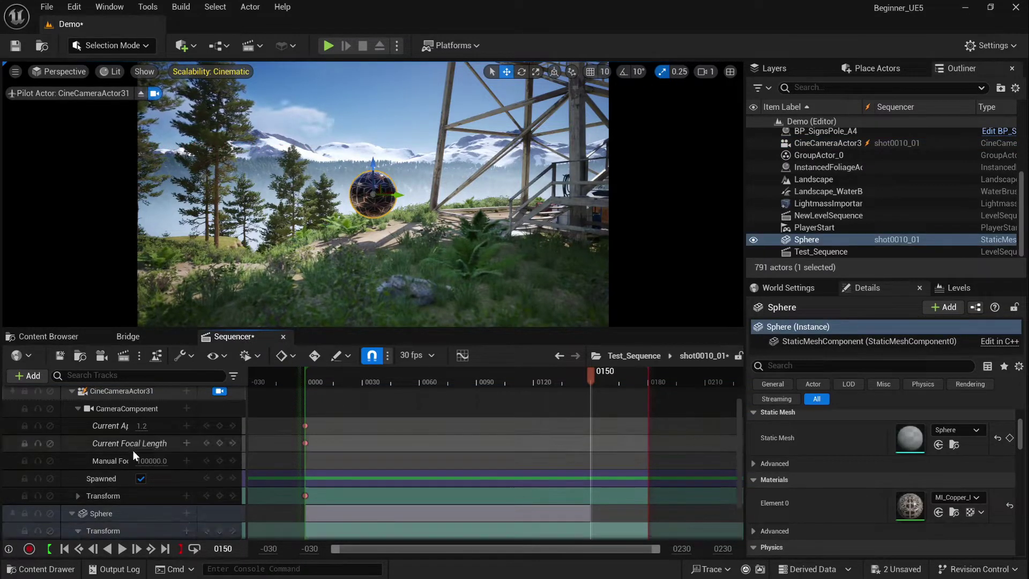
{"action": "scroll", "coordinate": [139, 453], "scroll_direction": "down", "scroll_amount": 3}
{"action": "left_click", "coordinate": [441, 503]}
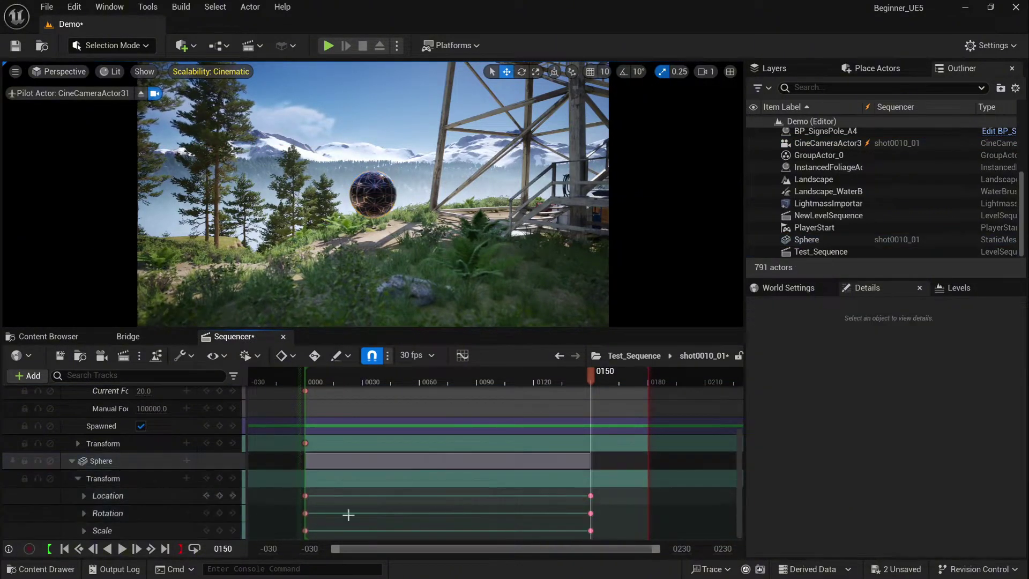
{"action": "left_click", "coordinate": [84, 513]}
{"action": "scroll", "coordinate": [135, 493], "scroll_direction": "down", "scroll_amount": 3}
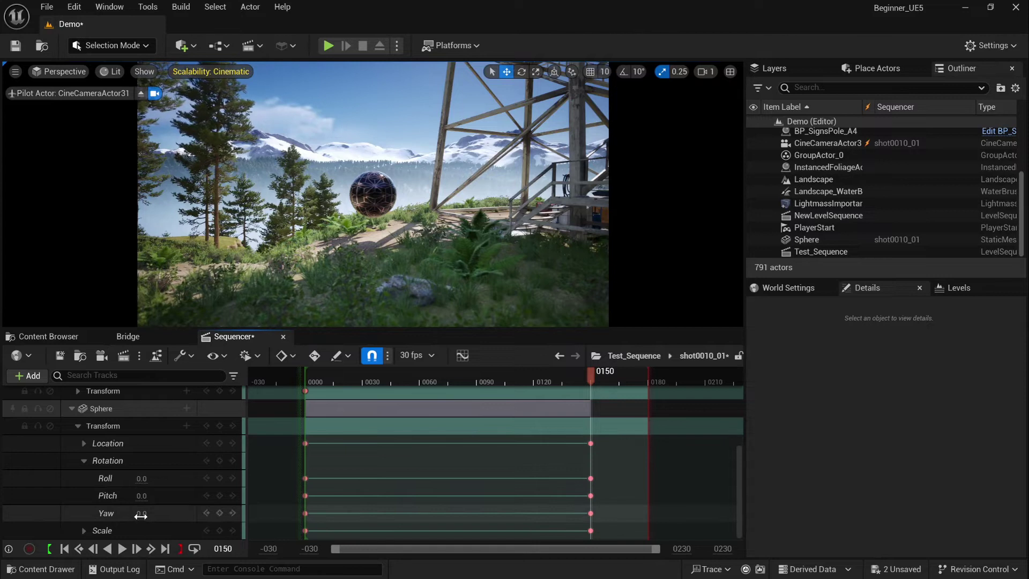
Keyframe the sphere's rotation at frame 150 with Roll 474, Pitch 410 and Yaw -108, and play the shot from the start.
{"action": "left_click_drag", "start_coordinate": [141, 515], "coordinate": [152, 515]}
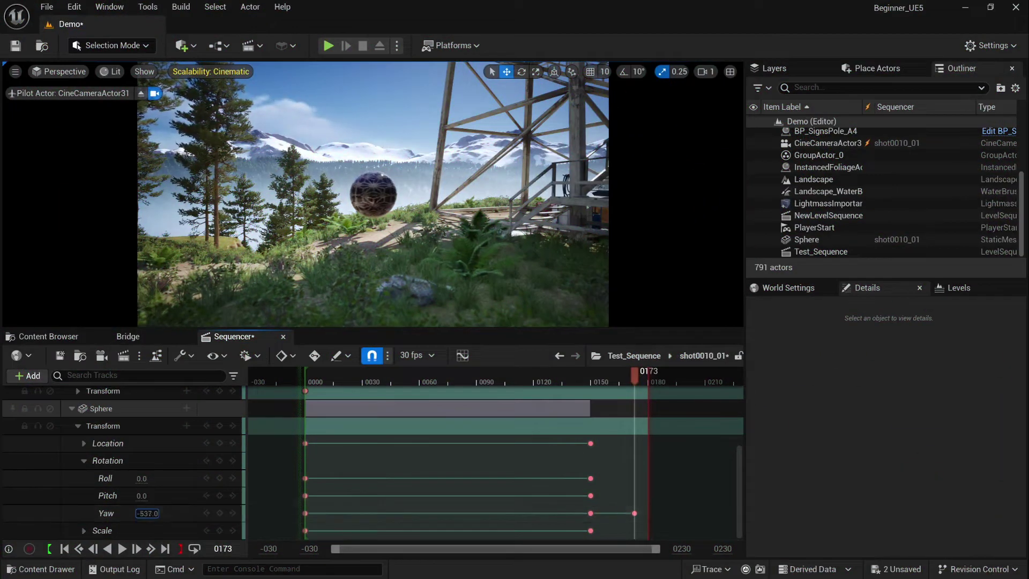
{"action": "left_click", "coordinate": [633, 513]}
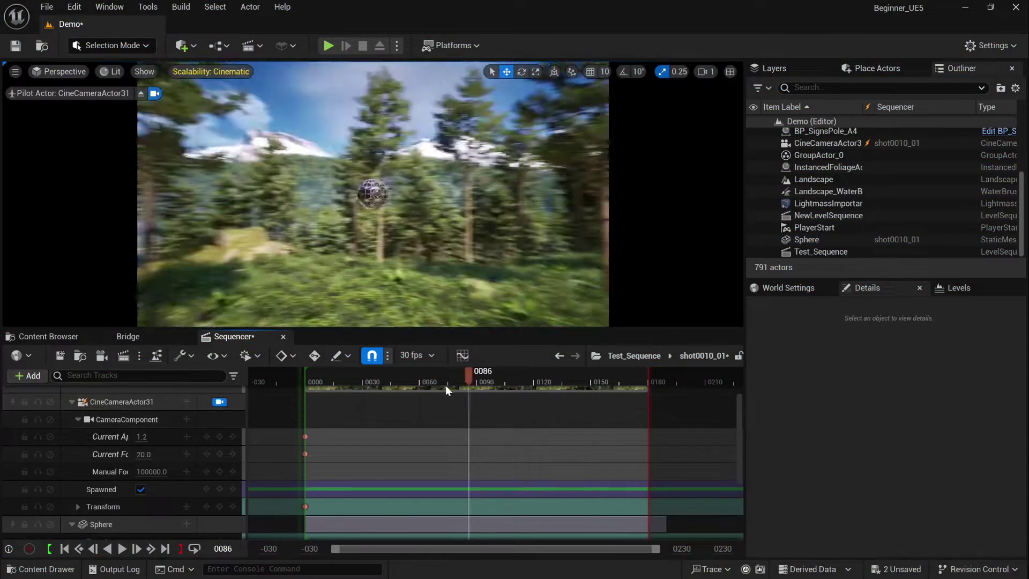
{"action": "left_click_drag", "start_coordinate": [445, 384], "coordinate": [593, 410]}
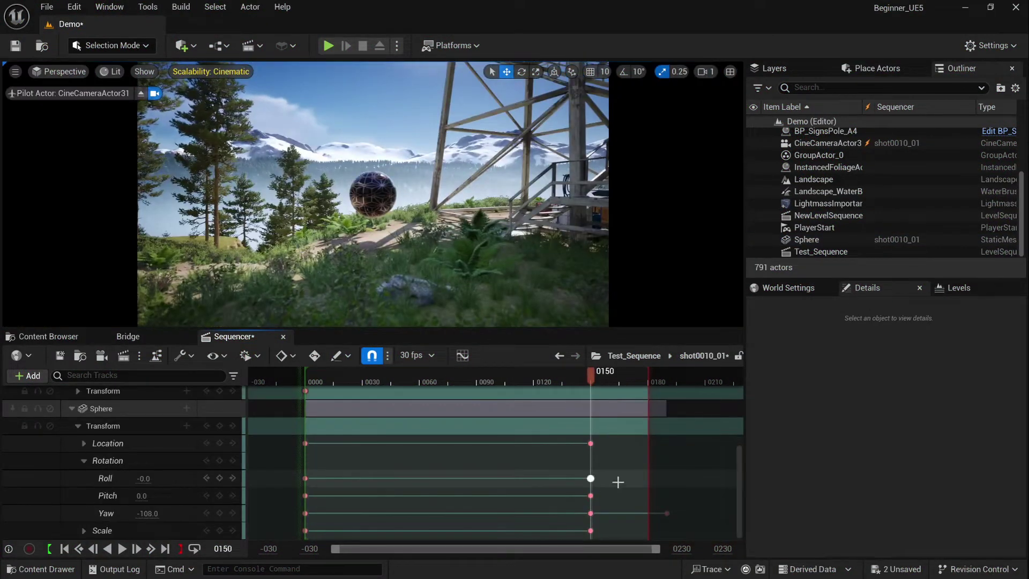
{"action": "left_click_drag", "start_coordinate": [143, 478], "coordinate": [187, 495]}
{"action": "left_click_drag", "start_coordinate": [575, 377], "coordinate": [311, 389]}
{"action": "left_click", "coordinate": [122, 548]}
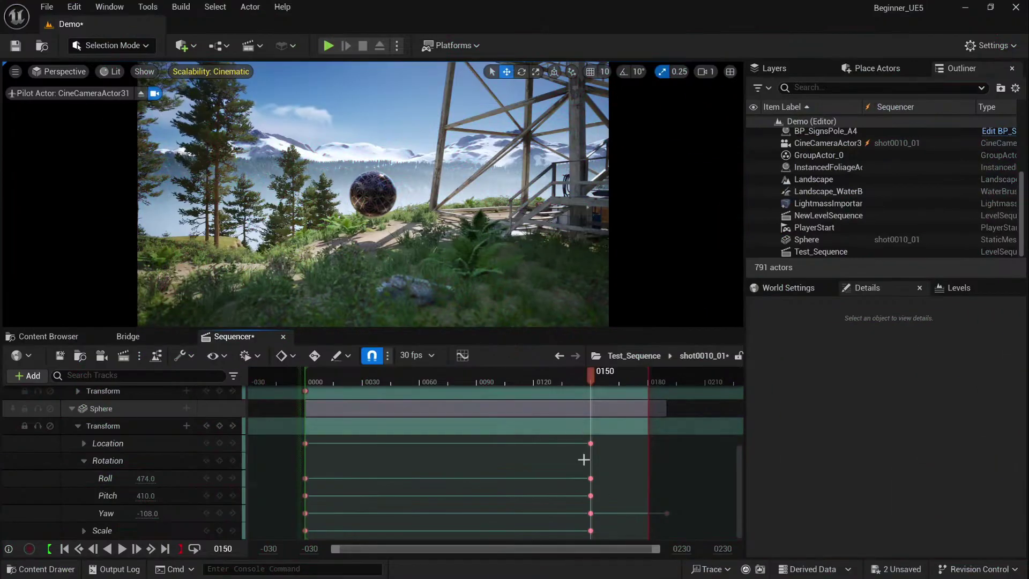
Keyframe CineCameraActor31's Actor to Track, Enable Look at Tracking and Relative Offset properties at frame 150.
{"action": "scroll", "coordinate": [134, 450], "scroll_direction": "up", "scroll_amount": 5}
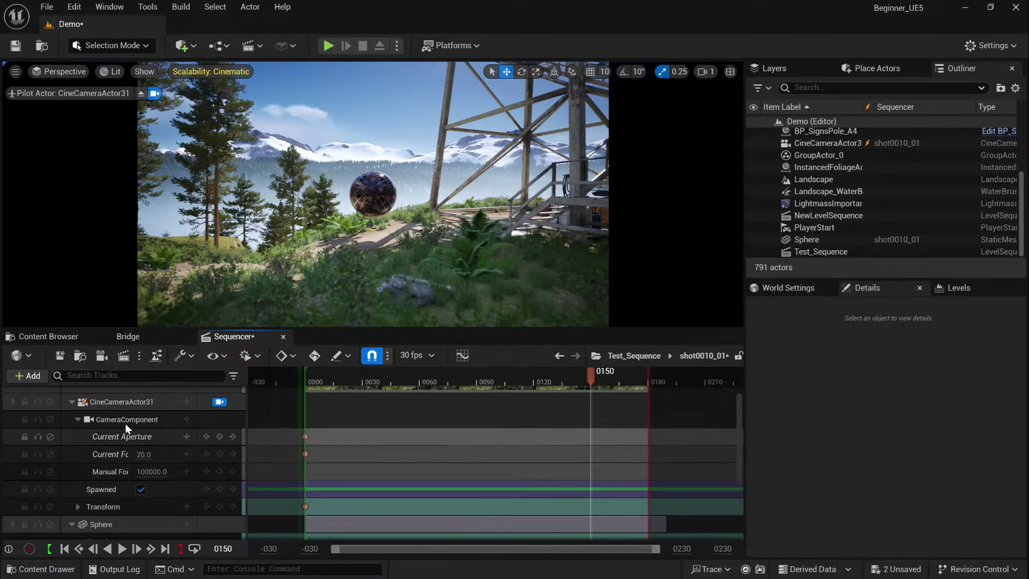
{"action": "left_click", "coordinate": [123, 401]}
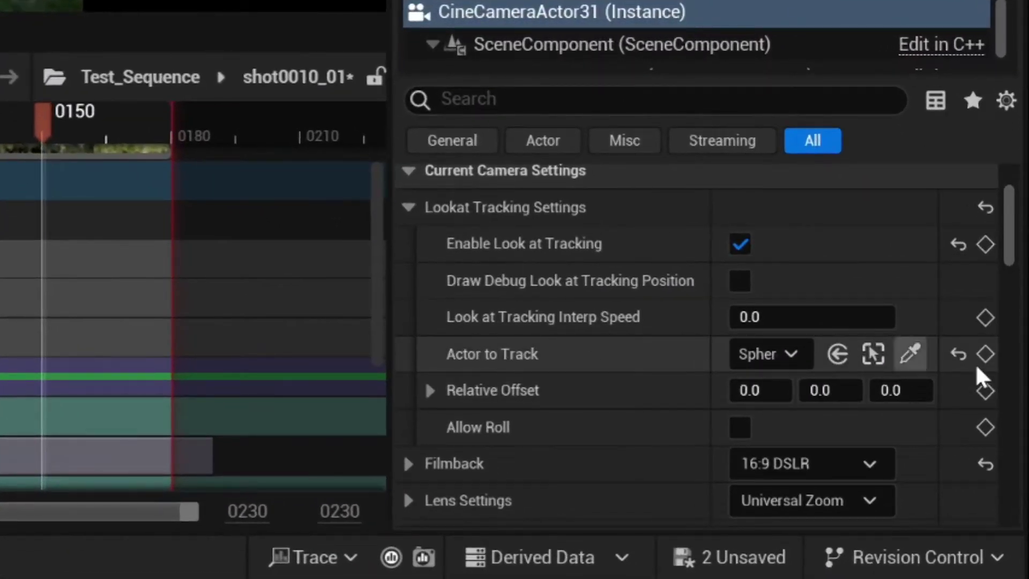
{"action": "left_click", "coordinate": [986, 355]}
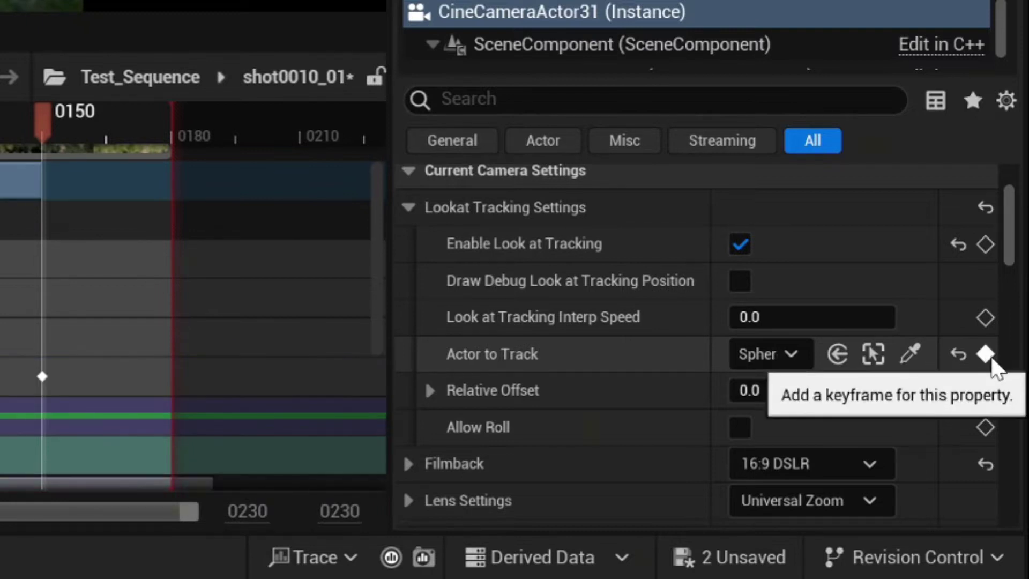
{"action": "left_click", "coordinate": [984, 244]}
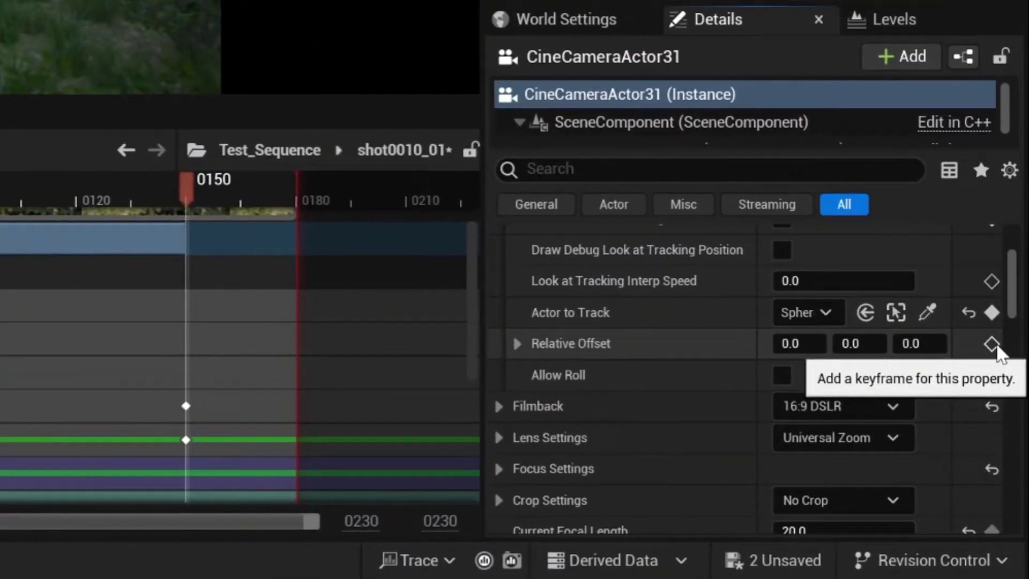
{"action": "left_click", "coordinate": [993, 345]}
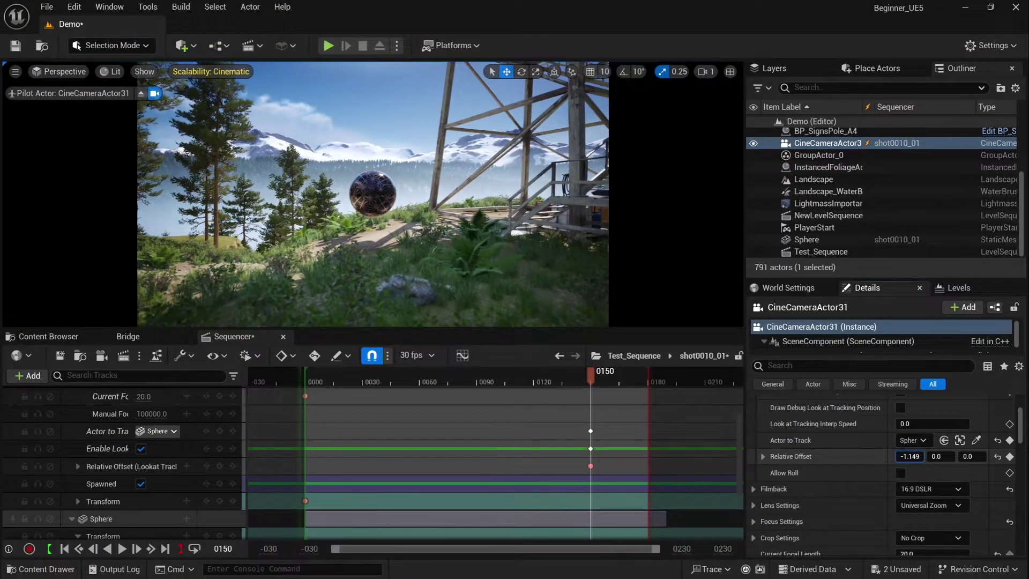
Try to offset the look-at target at frame 150 by about 193 in X and 165 in Y.
{"action": "left_click_drag", "start_coordinate": [910, 456], "coordinate": [943, 456]}
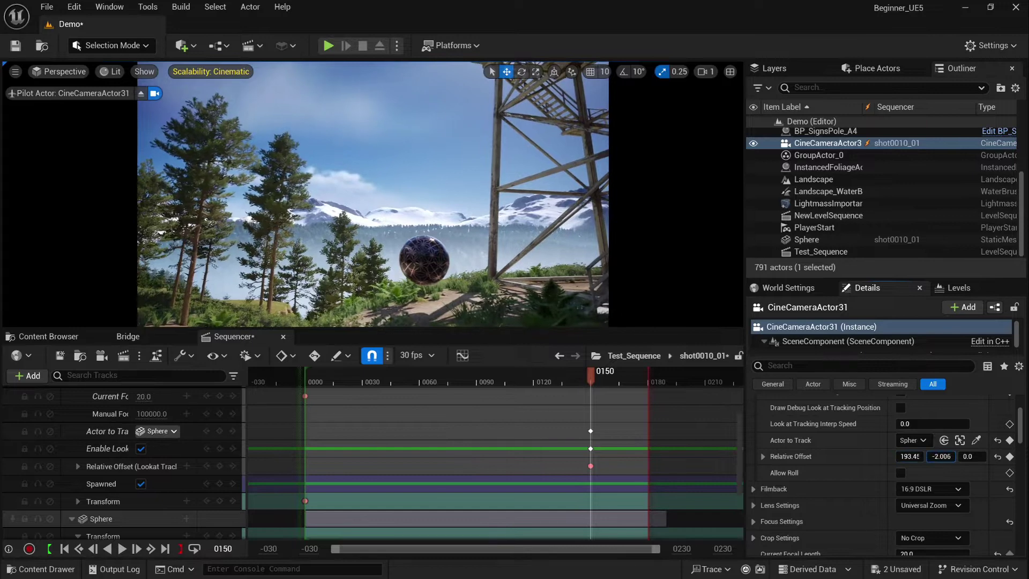
{"action": "mouse_move", "coordinate": [942, 456]}
{"action": "left_mouse_down"}
{"action": "mouse_move", "coordinate": [929, 456]}
{"action": "mouse_move", "coordinate": [960, 456]}
{"action": "left_mouse_up"}
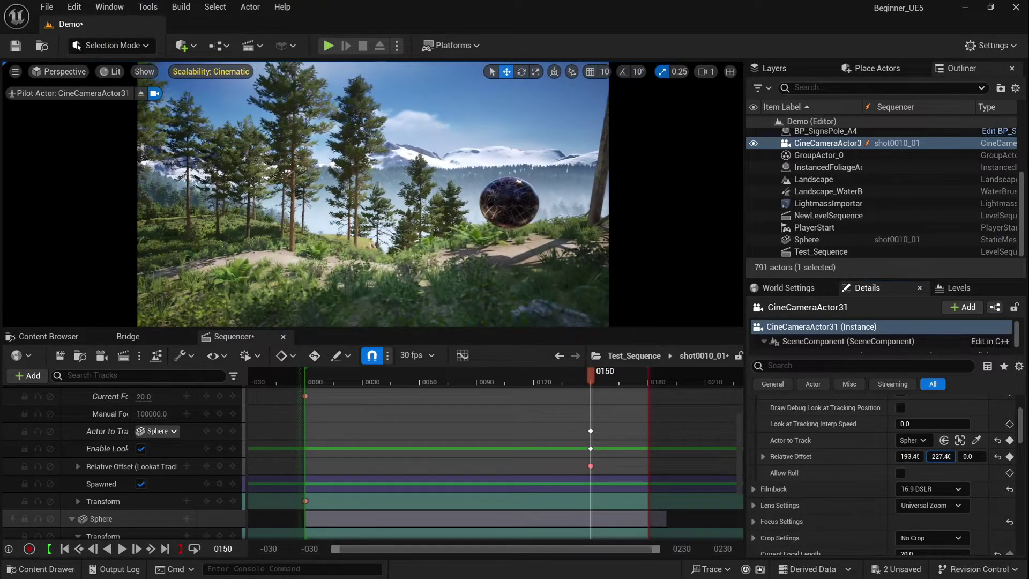
{"action": "left_click", "coordinate": [1009, 456]}
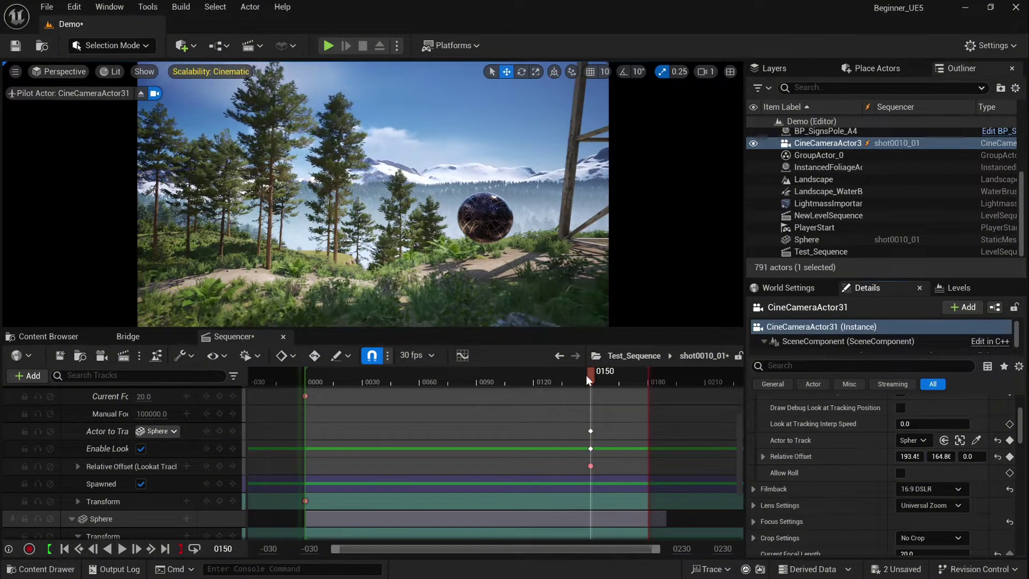
Keyframe the camera's look-at Relative Offset at 0, 0, 0 on frame 60.
{"action": "left_click_drag", "start_coordinate": [590, 378], "coordinate": [421, 413]}
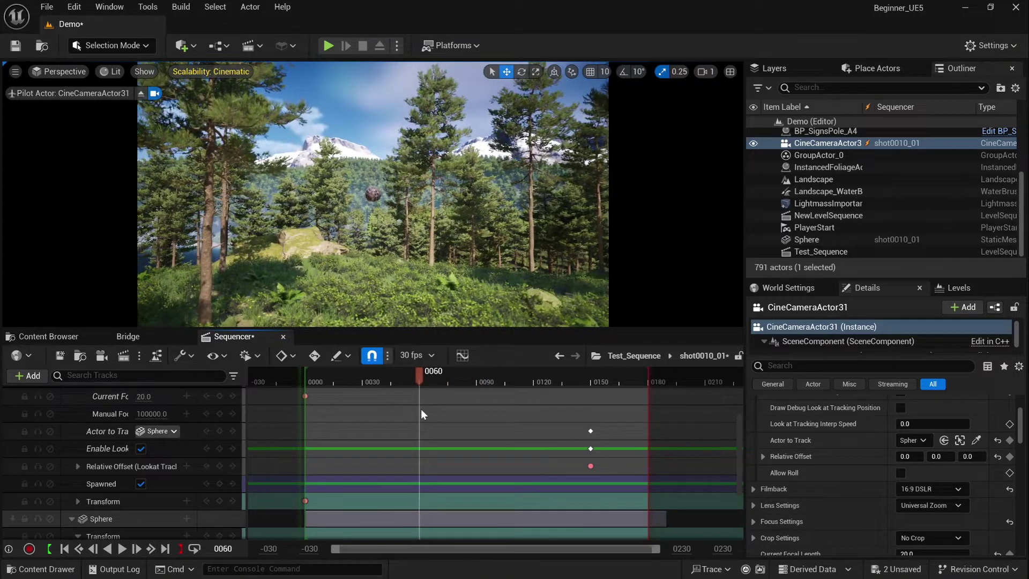
{"action": "left_click", "coordinate": [1011, 457]}
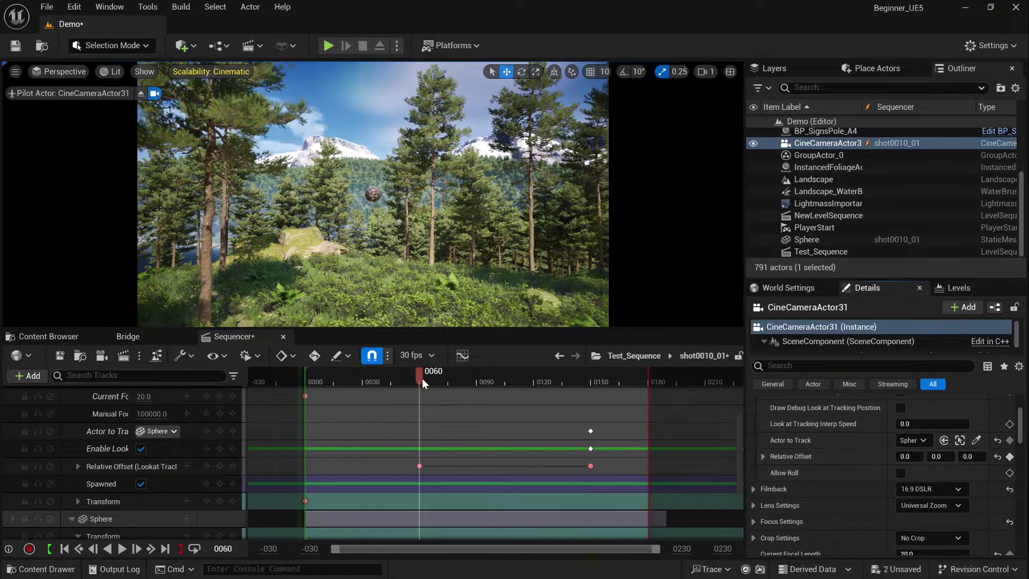
Set the Relative Offset key at frame 150 to about 91, 234 and -96.
{"action": "left_click_drag", "start_coordinate": [448, 381], "coordinate": [587, 404]}
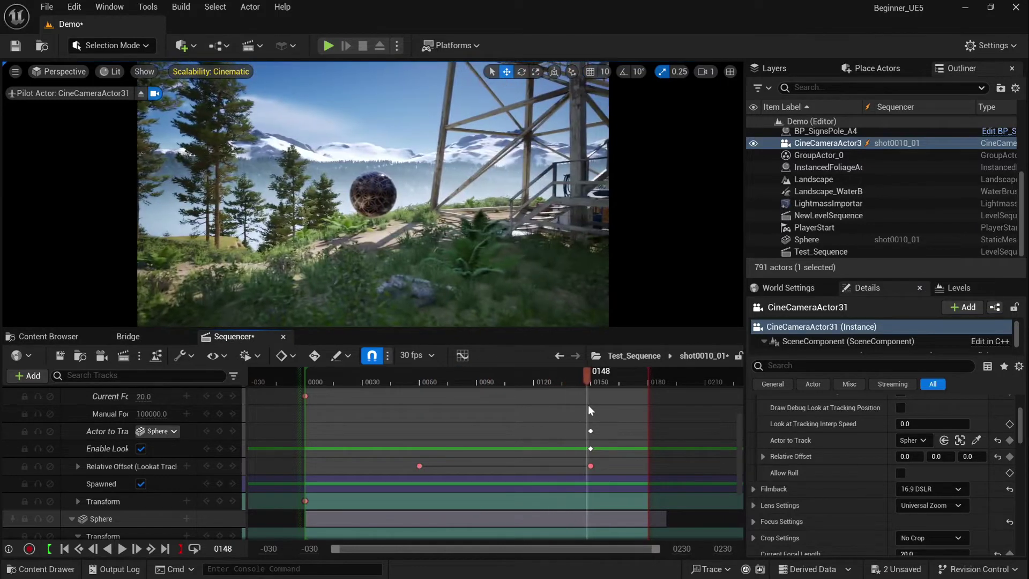
{"action": "left_click", "coordinate": [592, 466]}
{"action": "left_click_drag", "start_coordinate": [909, 456], "coordinate": [945, 456]}
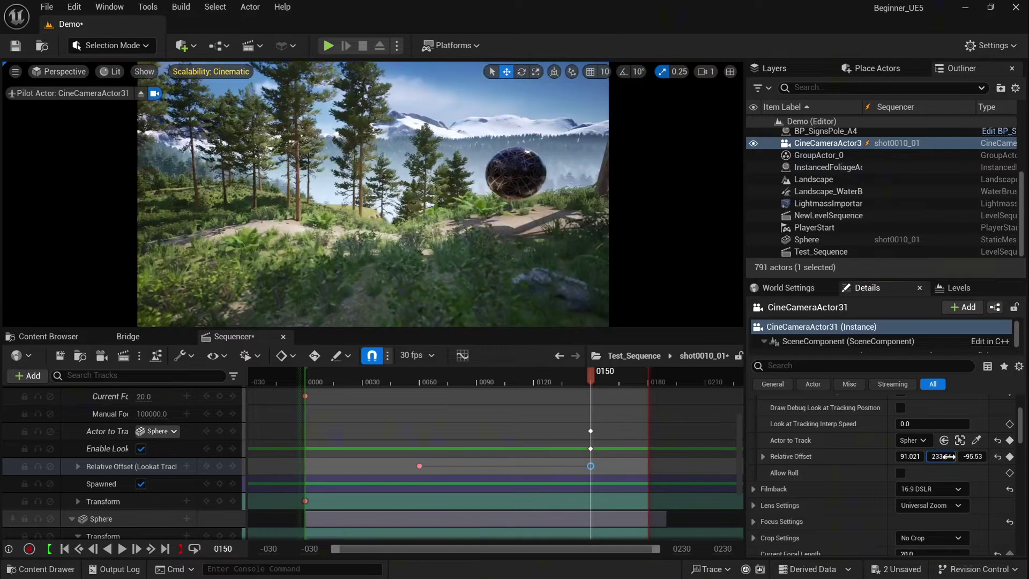
{"action": "left_click", "coordinate": [1009, 456]}
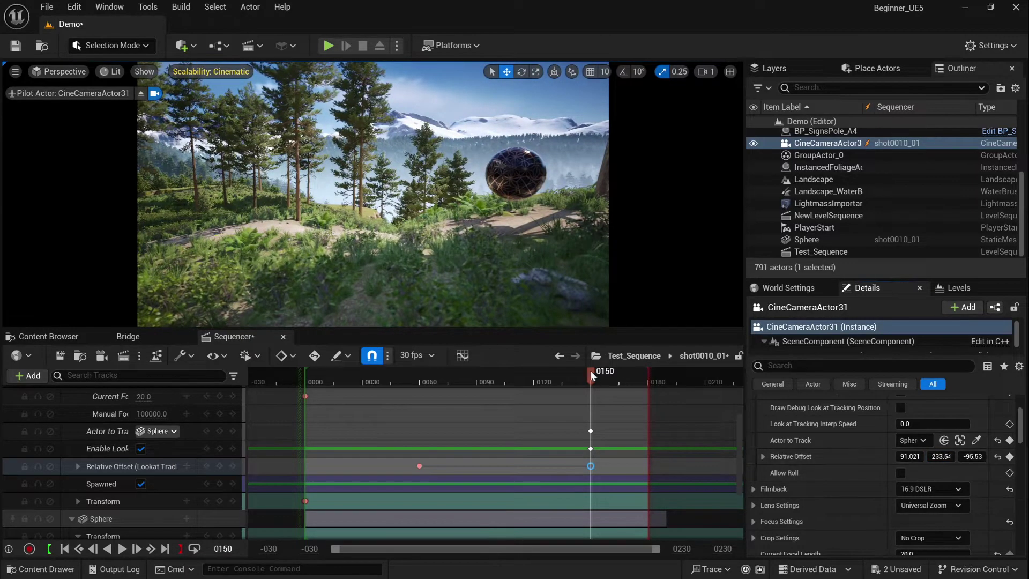
Scrub back to frame 138 to check the framing and undo the last Relative Offset changes.
{"action": "left_click_drag", "start_coordinate": [592, 377], "coordinate": [569, 414]}
{"action": "key", "text": "ctrl+z"}
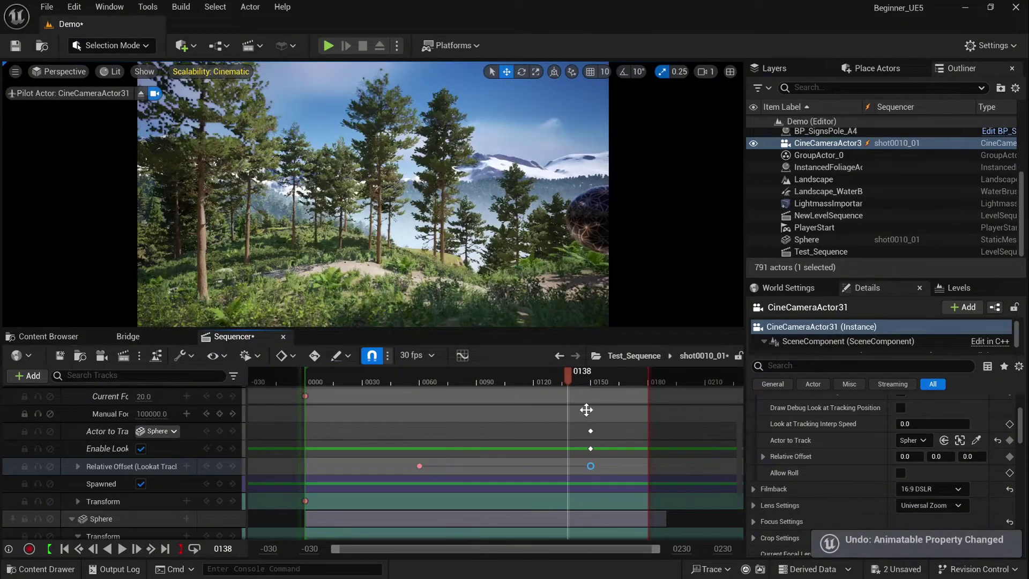
{"action": "key", "text": "ctrl+z"}
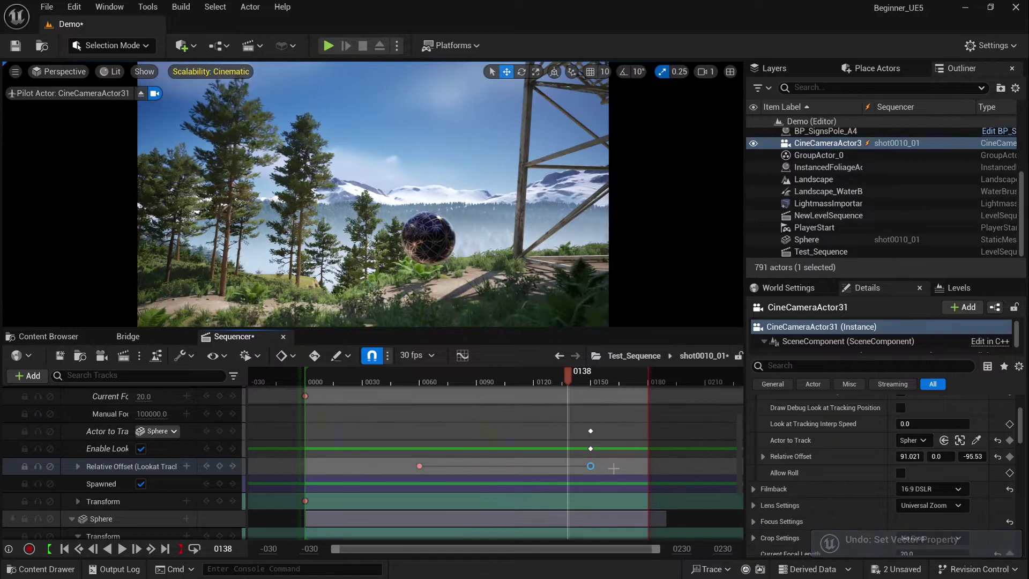
Return to frame 0 and add a Transform track to CineCameraActor31's CameraComponent.
{"action": "left_click_drag", "start_coordinate": [568, 381], "coordinate": [426, 397]}
{"action": "left_click", "coordinate": [78, 548]}
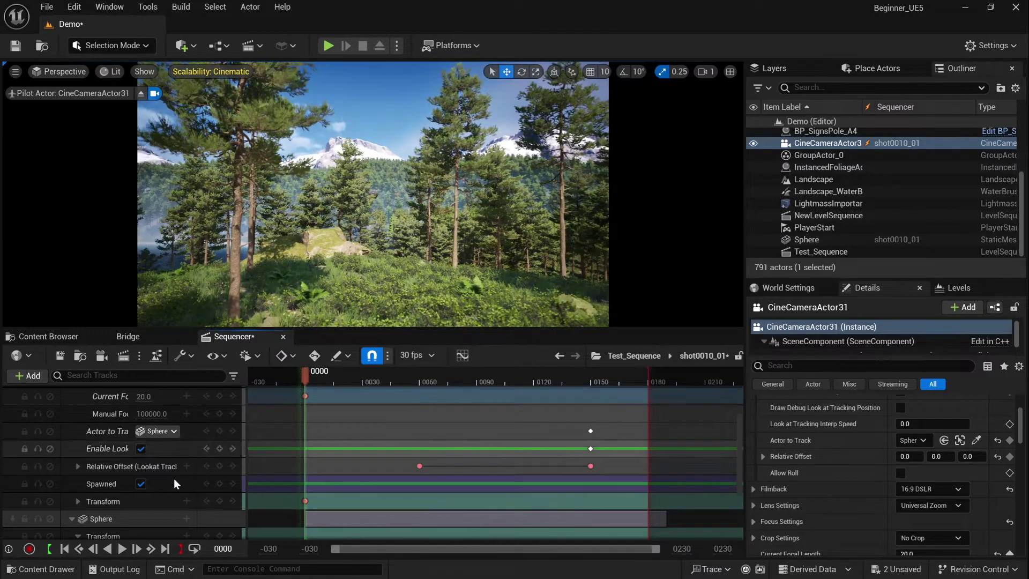
{"action": "scroll", "coordinate": [182, 484], "scroll_direction": "up", "scroll_amount": 4}
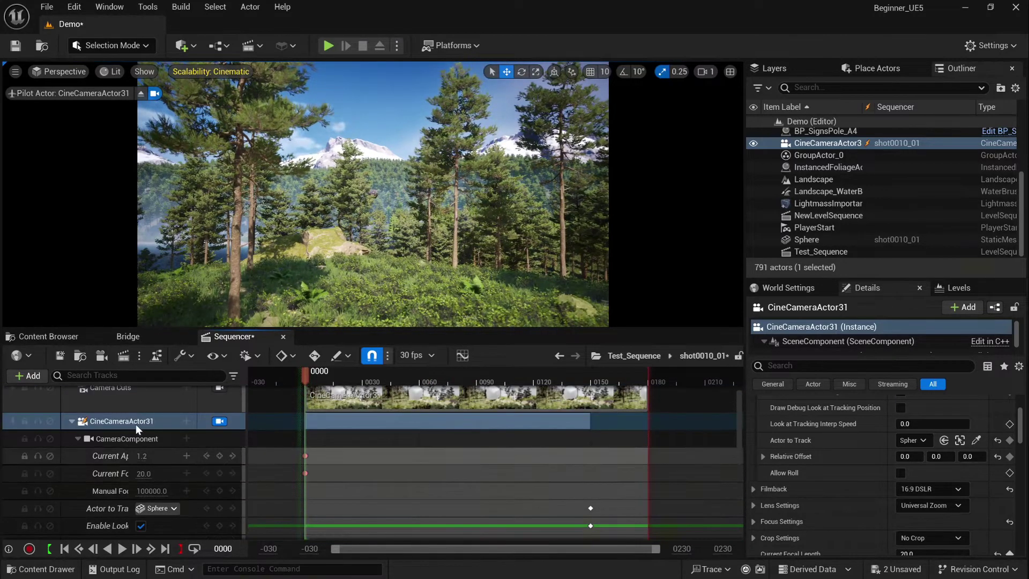
{"action": "left_click", "coordinate": [145, 442], "text": "ctrl"}
{"action": "left_click", "coordinate": [144, 439]}
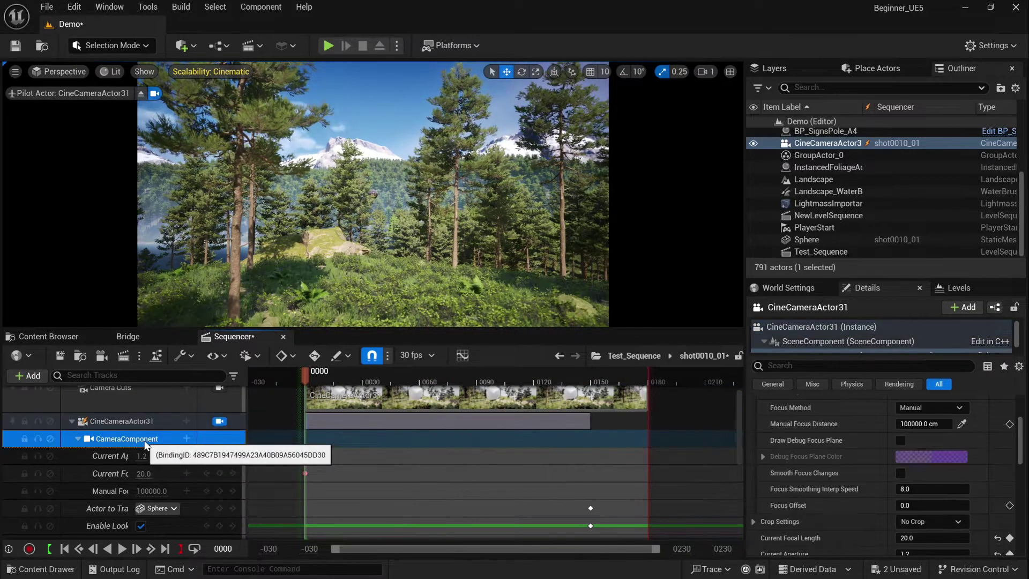
{"action": "left_click", "coordinate": [187, 439]}
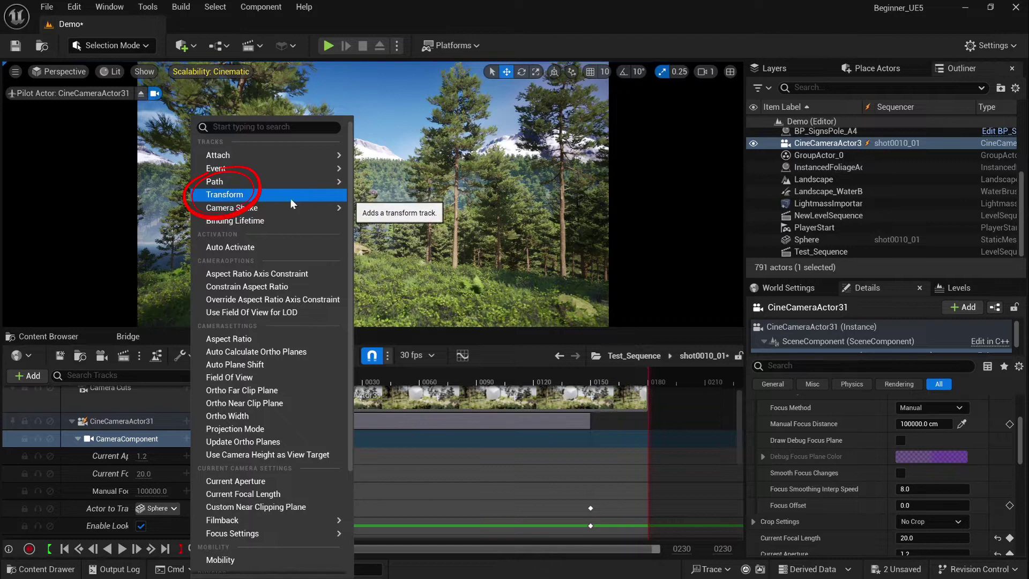
{"action": "left_click", "coordinate": [226, 194]}
Expand the CameraComponent's Transform track and keyframe its location, rotation and scale at frame 0.
{"action": "scroll", "coordinate": [154, 452], "scroll_direction": "down", "scroll_amount": 4}
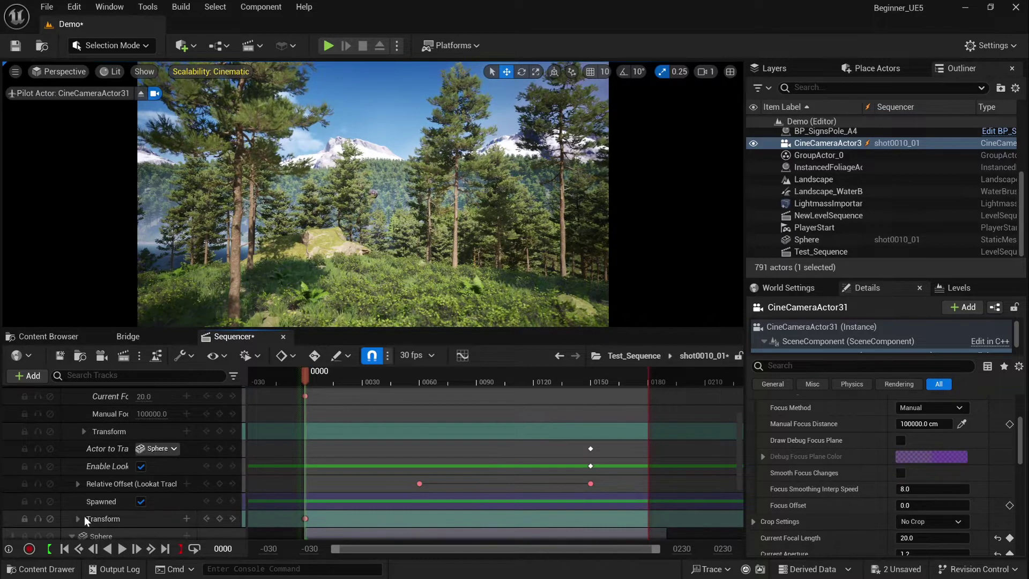
{"action": "left_click", "coordinate": [84, 431]}
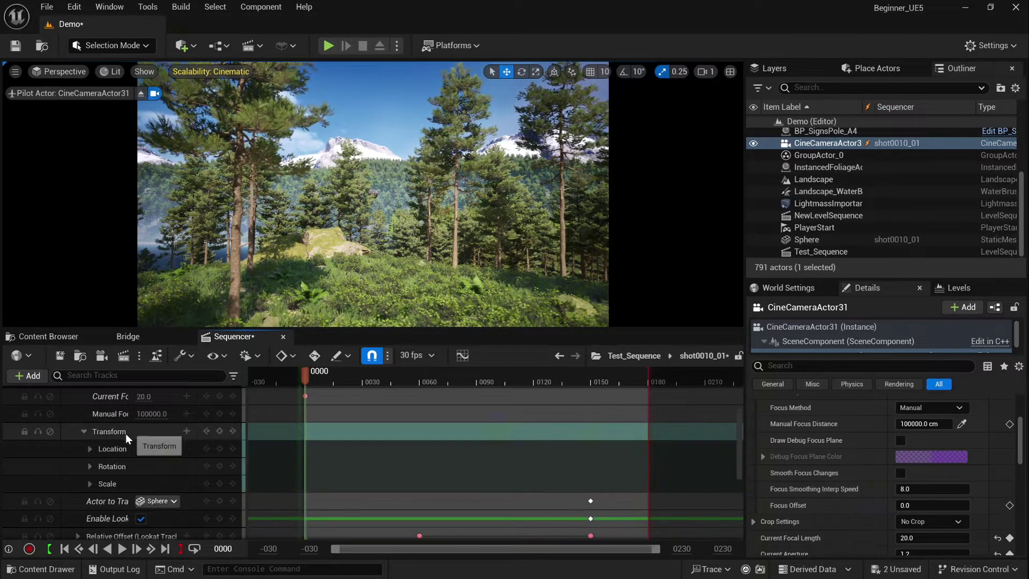
{"action": "left_click", "coordinate": [220, 431]}
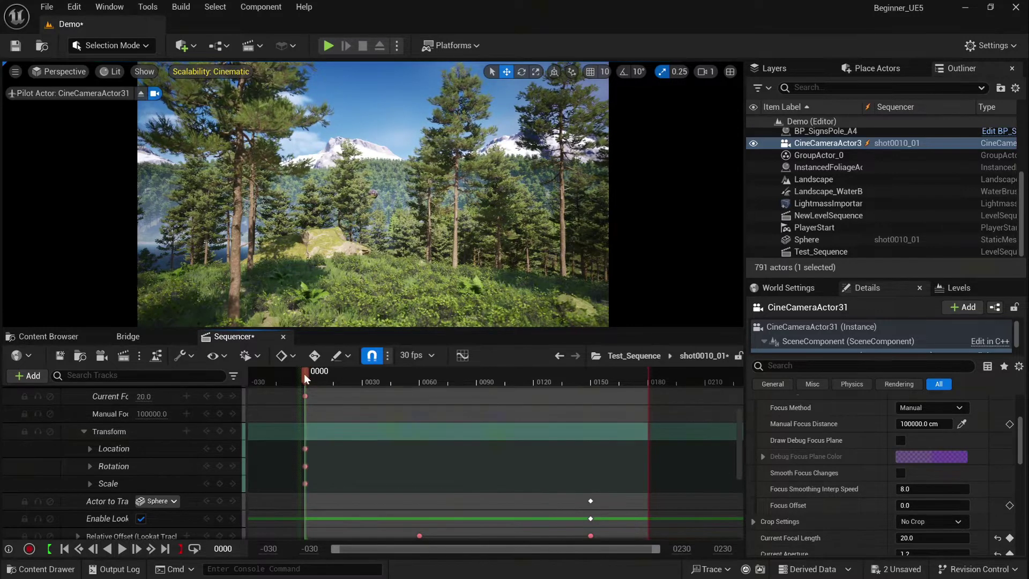
Keyframe the CameraComponent's Location at frame 150 with X -31, Y 0 and Z 43.
{"action": "left_click_drag", "start_coordinate": [310, 374], "coordinate": [591, 423]}
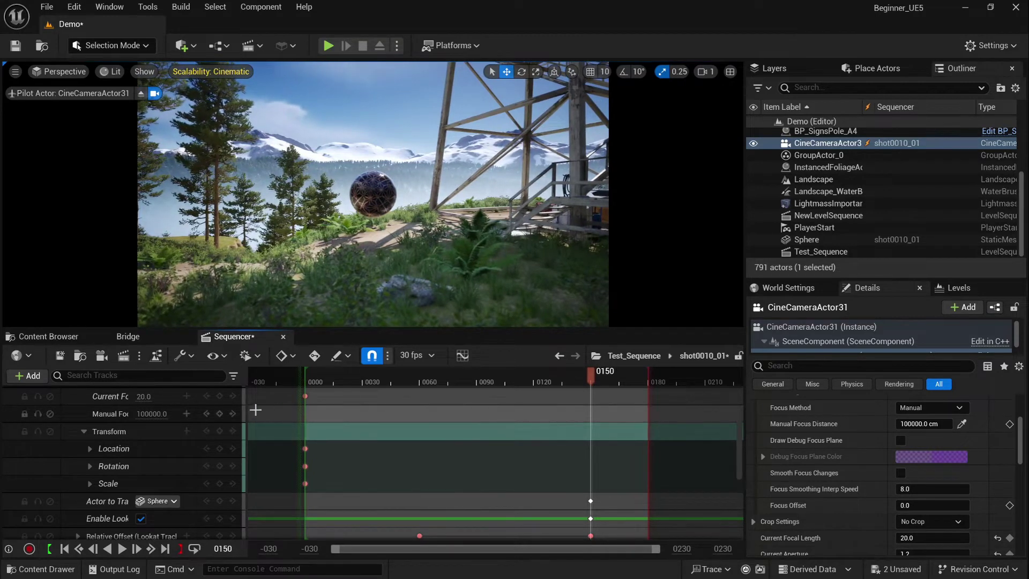
{"action": "left_click", "coordinate": [89, 449]}
{"action": "mouse_move", "coordinate": [141, 466]}
{"action": "left_mouse_down"}
{"action": "mouse_move", "coordinate": [207, 467]}
{"action": "mouse_move", "coordinate": [141, 466]}
{"action": "left_mouse_up"}
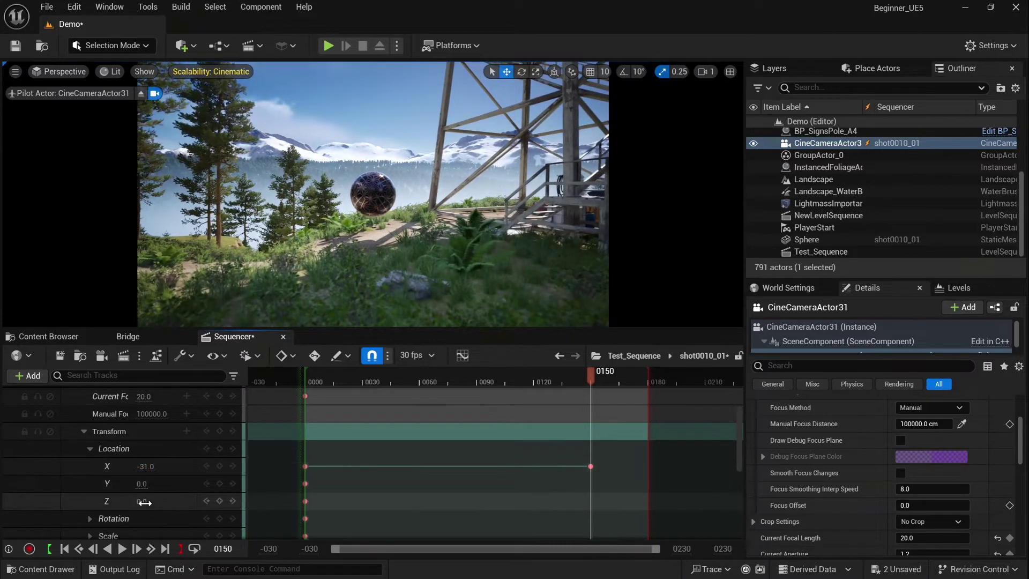
{"action": "left_click_drag", "start_coordinate": [145, 501], "coordinate": [188, 501]}
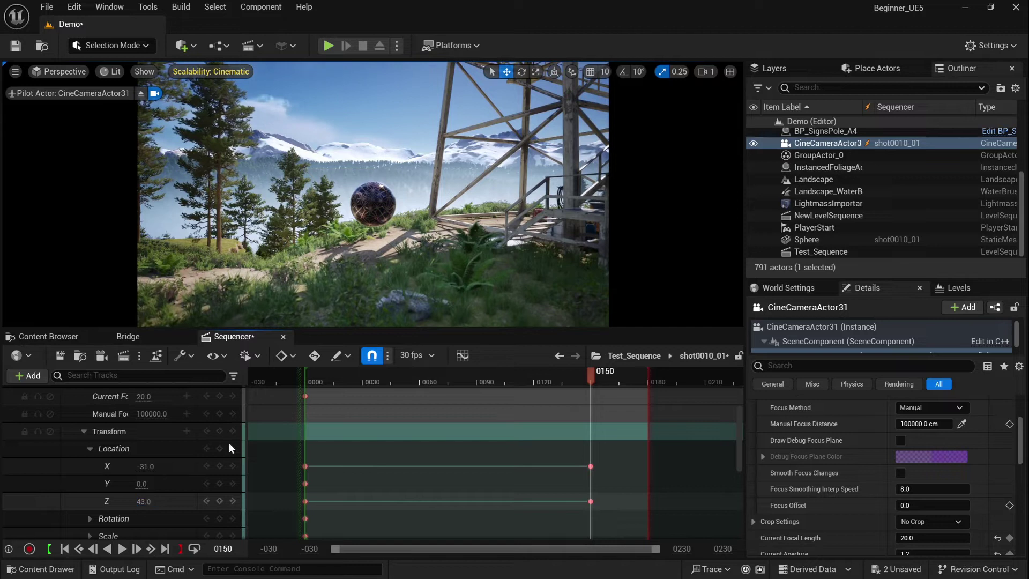
{"action": "left_click", "coordinate": [220, 484]}
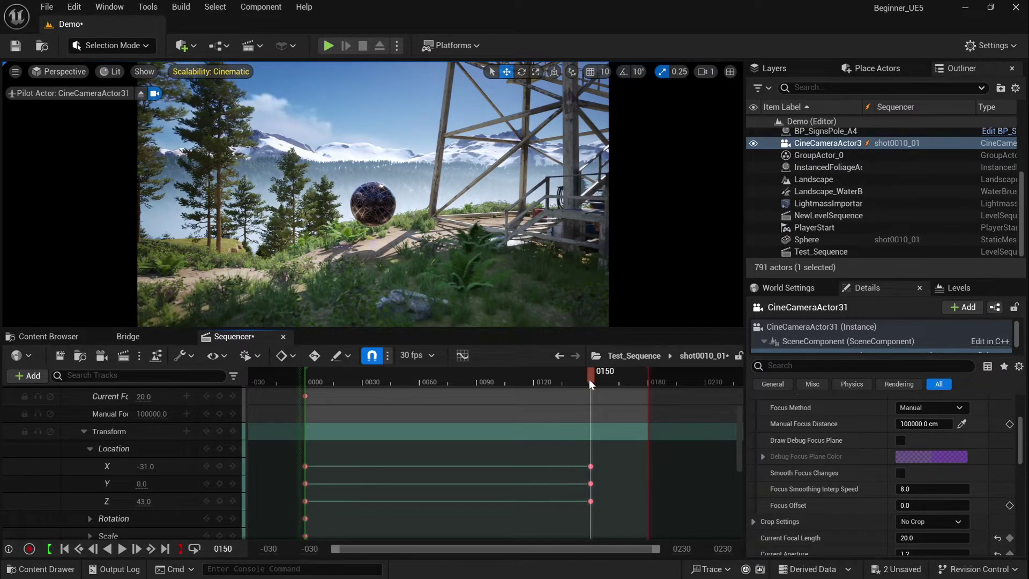
Move the CameraComponent's Location X end keyframe to frame 165 and set its frame 0 Location to X 1014, Y -186, Z -226.
{"action": "left_click_drag", "start_coordinate": [591, 465], "coordinate": [598, 466]}
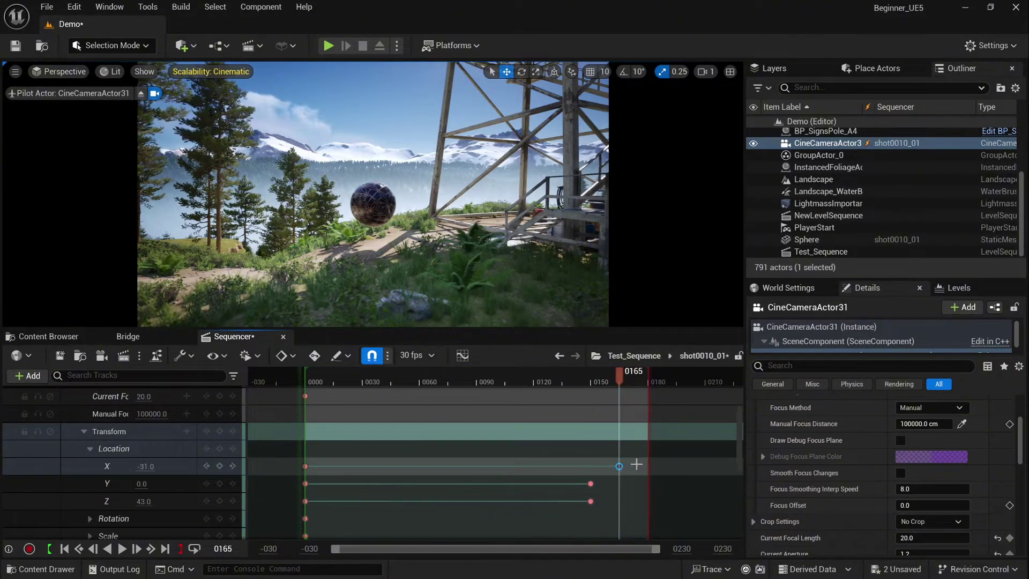
{"action": "left_click_drag", "start_coordinate": [636, 464], "coordinate": [637, 464]}
{"action": "left_click", "coordinate": [64, 548]}
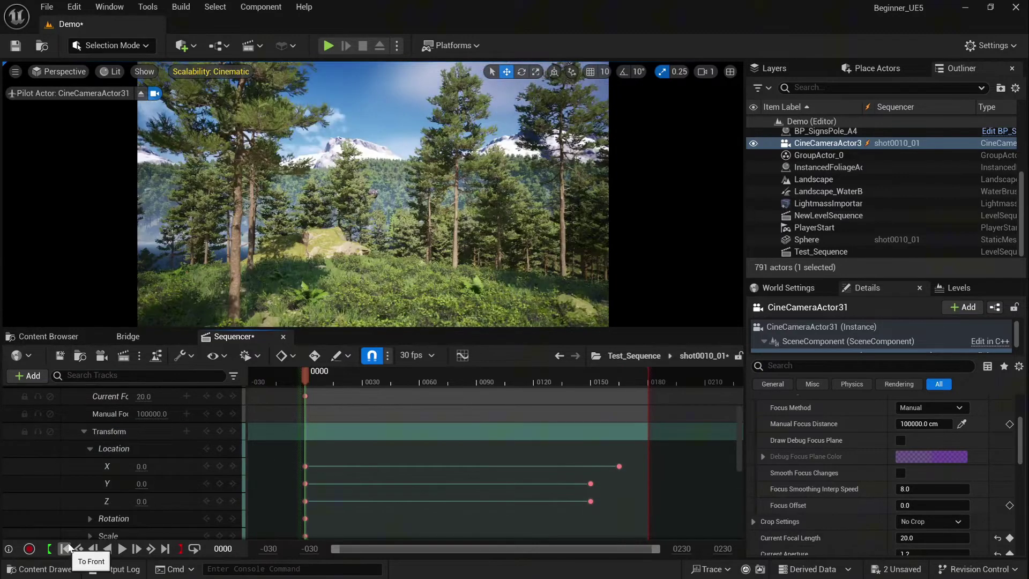
{"action": "left_click_drag", "start_coordinate": [142, 466], "coordinate": [278, 467]}
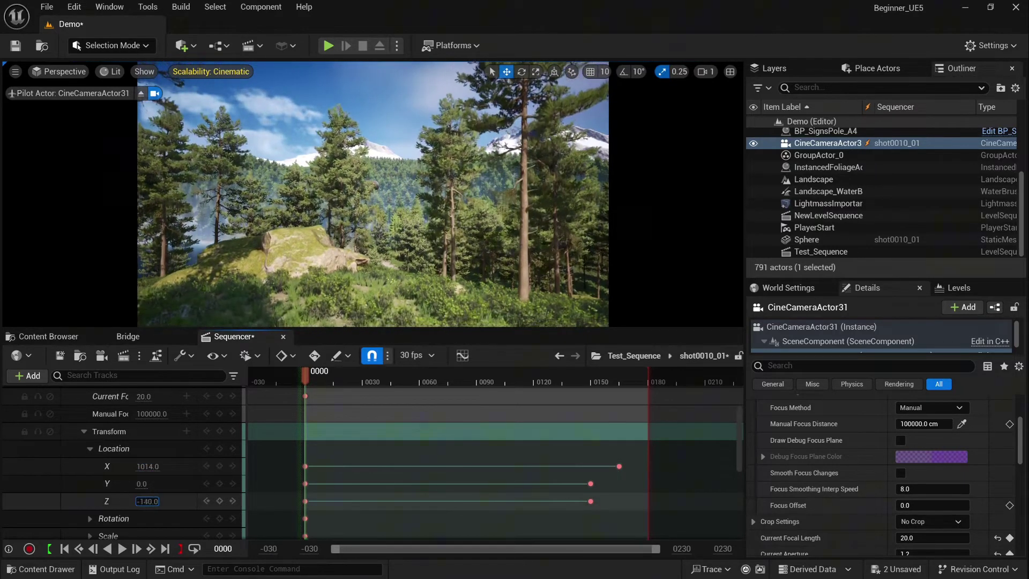
{"action": "left_click_drag", "start_coordinate": [148, 501], "coordinate": [134, 500]}
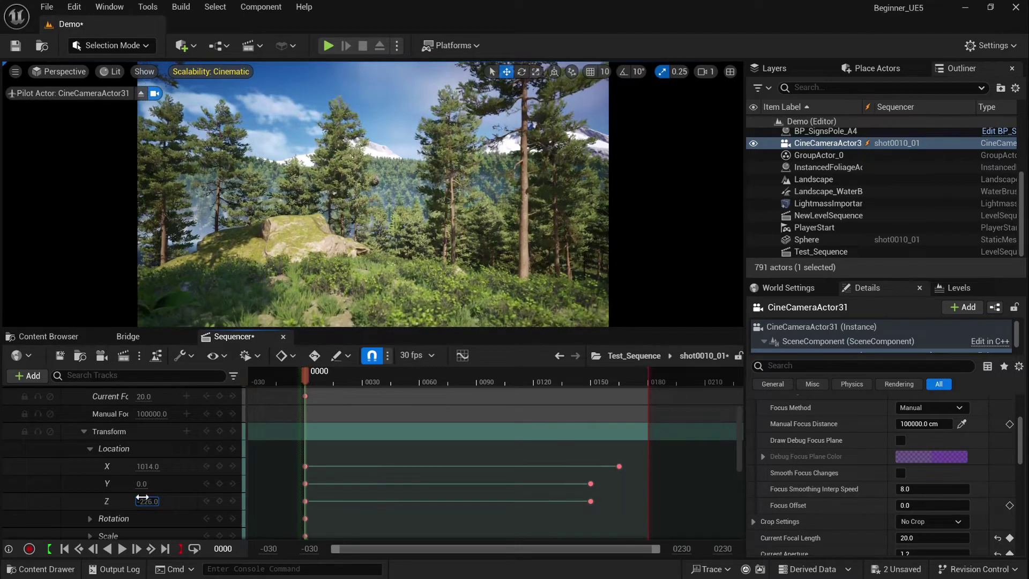
{"action": "key", "text": "Return"}
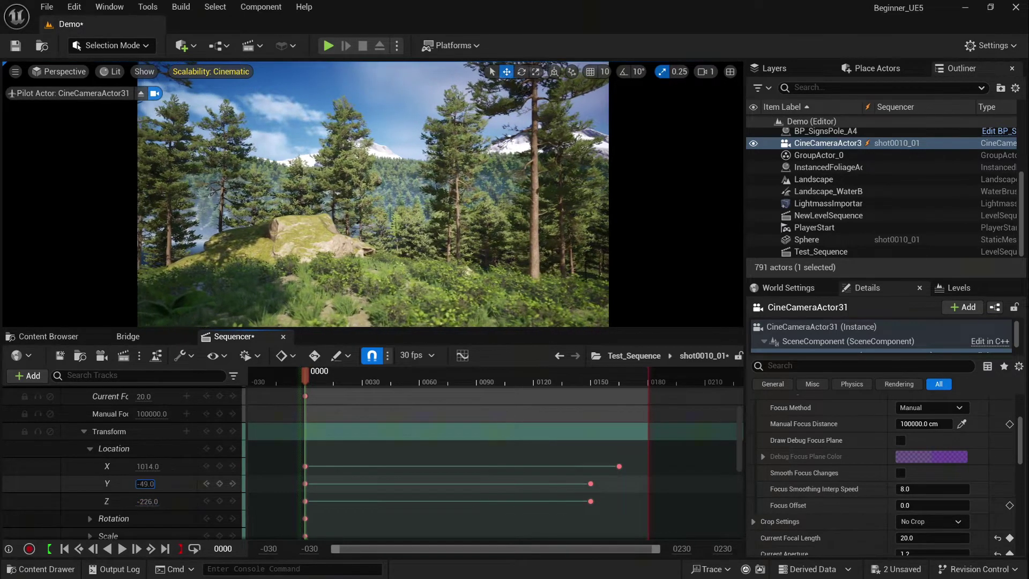
{"action": "left_click_drag", "start_coordinate": [146, 483], "coordinate": [140, 483]}
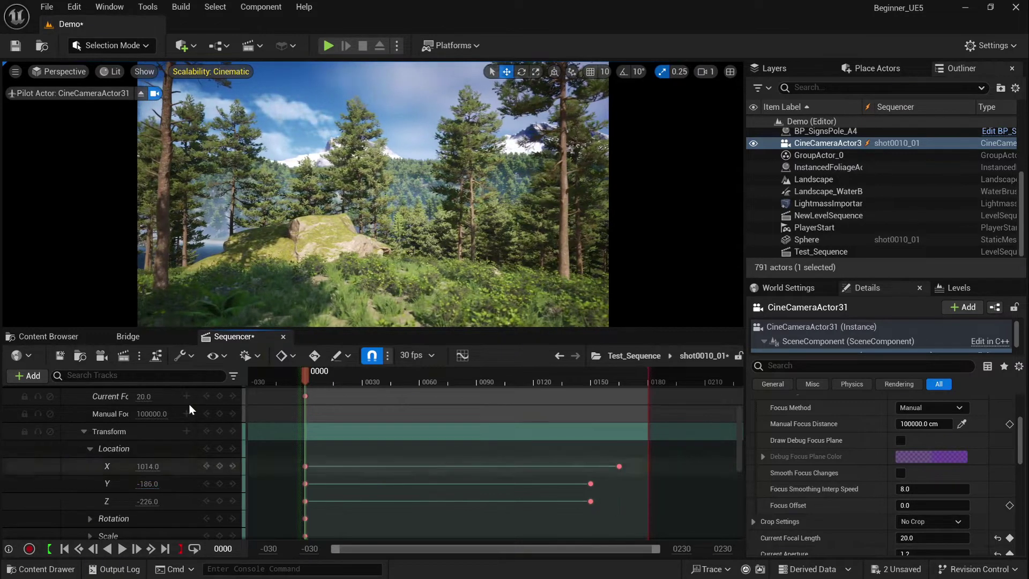
Play back the shot to review the new camera movement and stop around frame 118.
{"action": "left_click", "coordinate": [123, 549]}
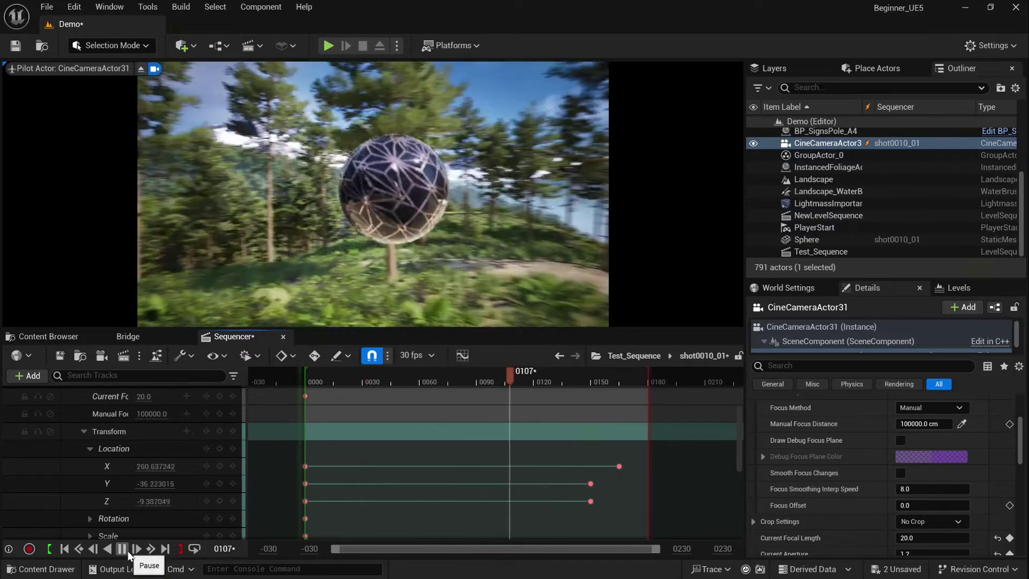
{"action": "left_click", "coordinate": [125, 550]}
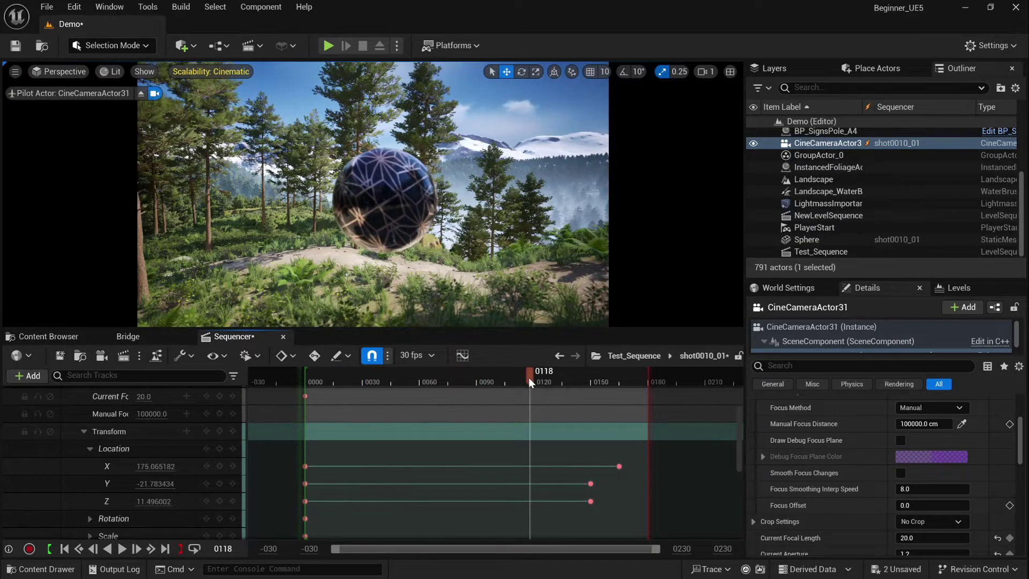
Collapse the CameraComponent's Transform track and set the camera's Focus Method to Tracking.
{"action": "left_click", "coordinate": [83, 431]}
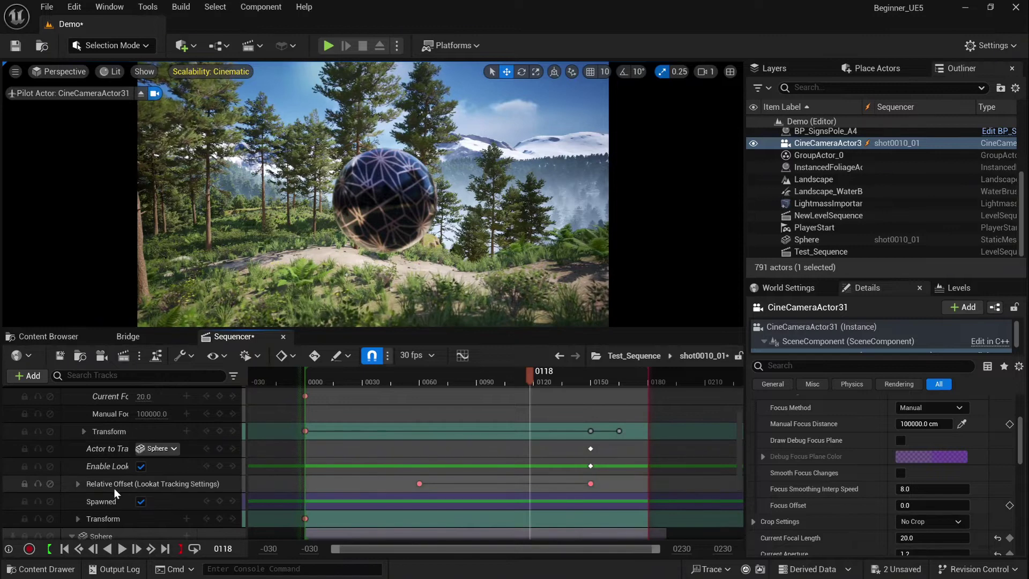
{"action": "scroll", "coordinate": [114, 488], "scroll_direction": "up", "scroll_amount": 2}
{"action": "scroll", "coordinate": [114, 487], "scroll_direction": "up", "scroll_amount": 1}
{"action": "left_click", "coordinate": [123, 472]}
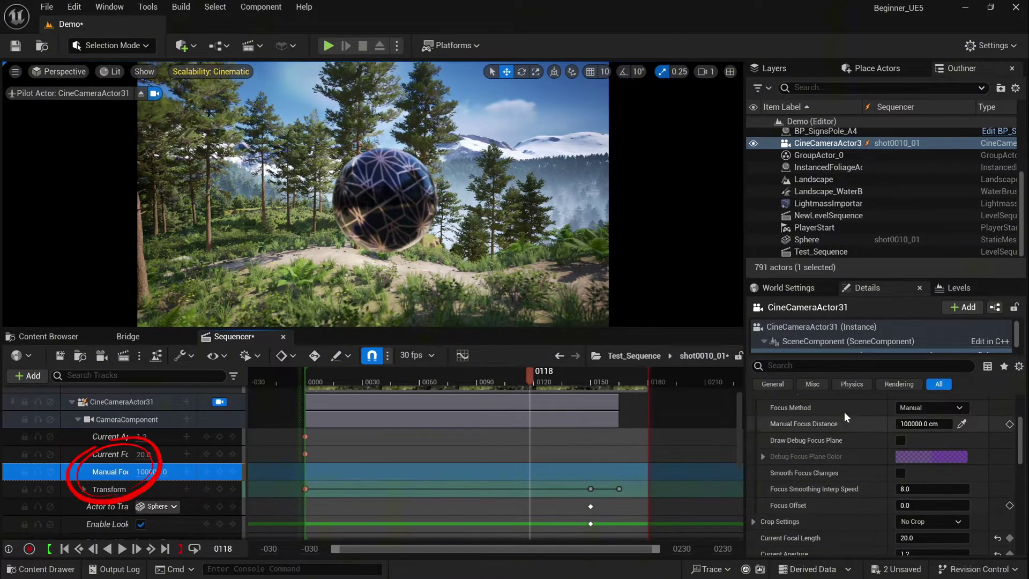
{"action": "left_click", "coordinate": [954, 408]}
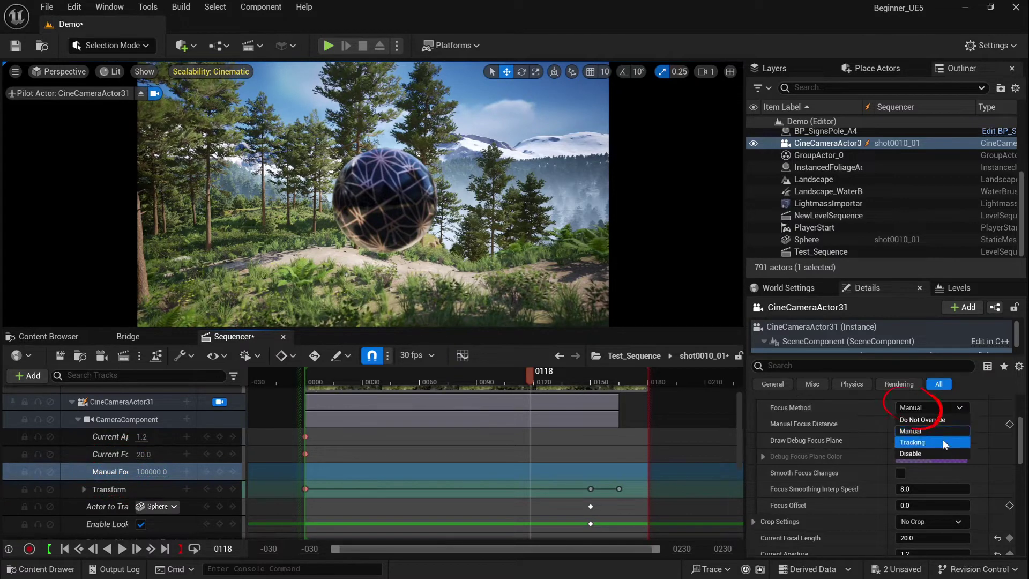
{"action": "left_click", "coordinate": [943, 442]}
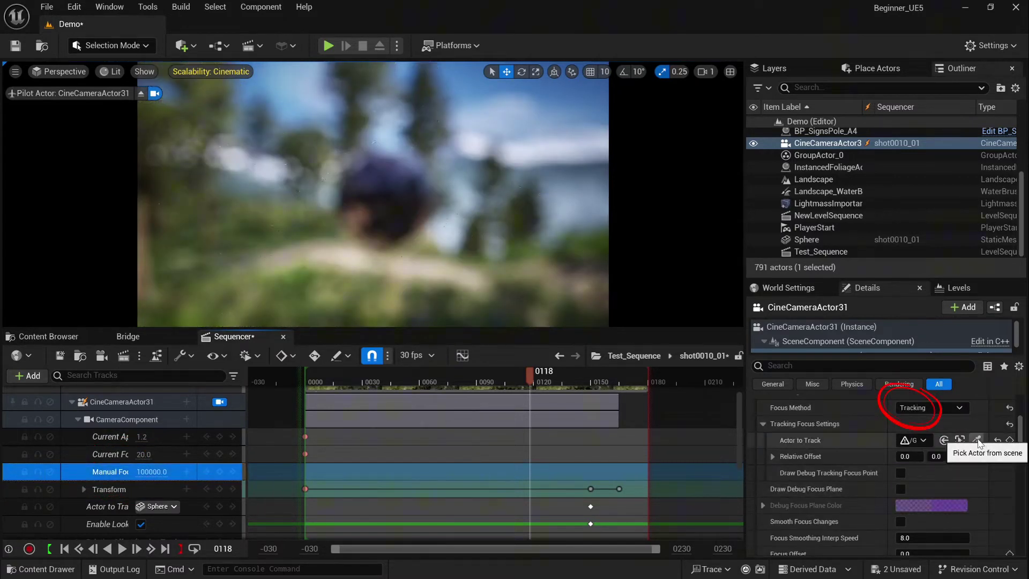
Pick the sphere in the scene as the tracking focus's Actor to Track and keyframe that property at frame 118.
{"action": "left_click", "coordinate": [977, 441]}
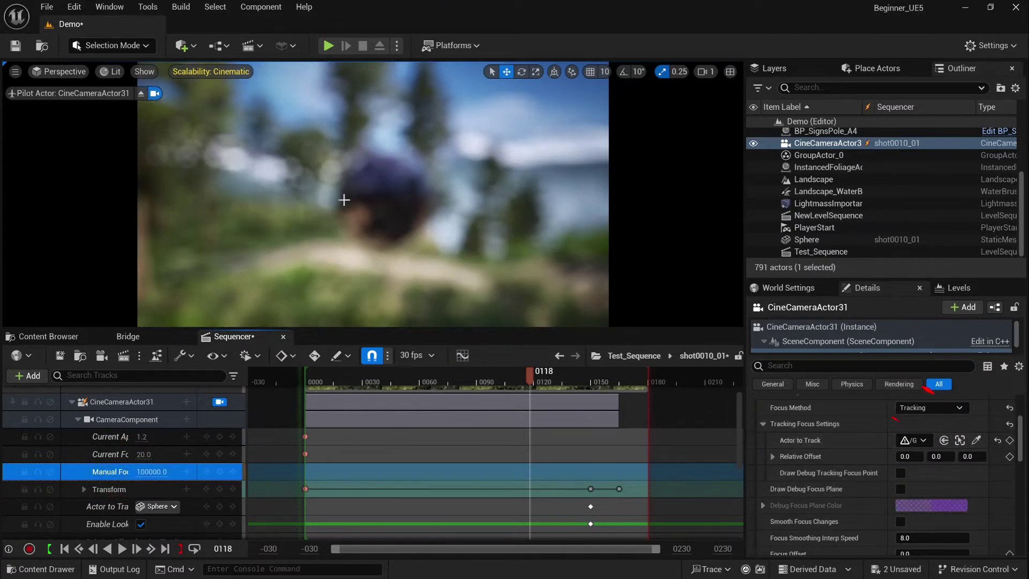
{"action": "left_click", "coordinate": [977, 443]}
{"action": "left_click", "coordinate": [384, 203]}
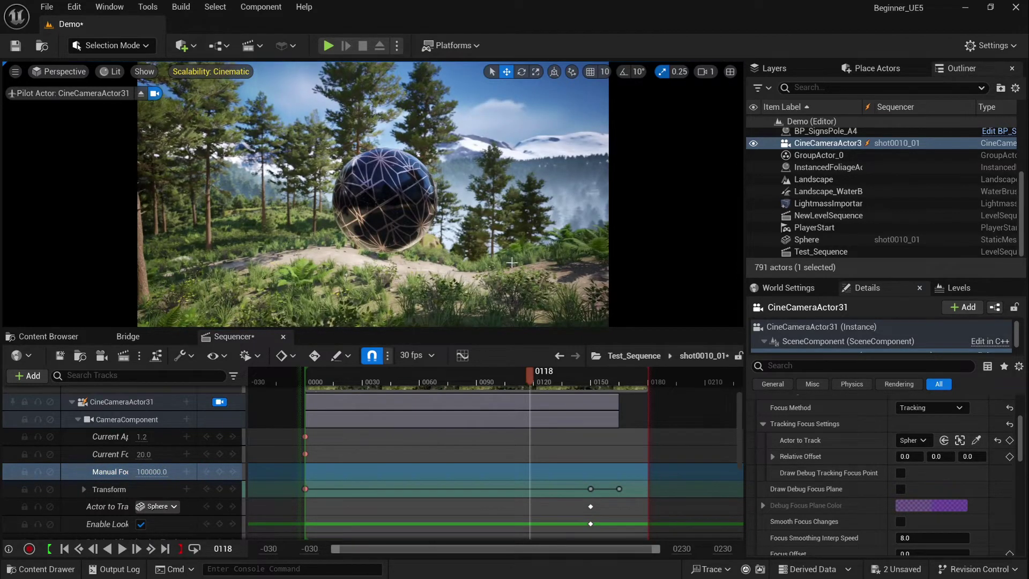
{"action": "left_click", "coordinate": [1010, 441]}
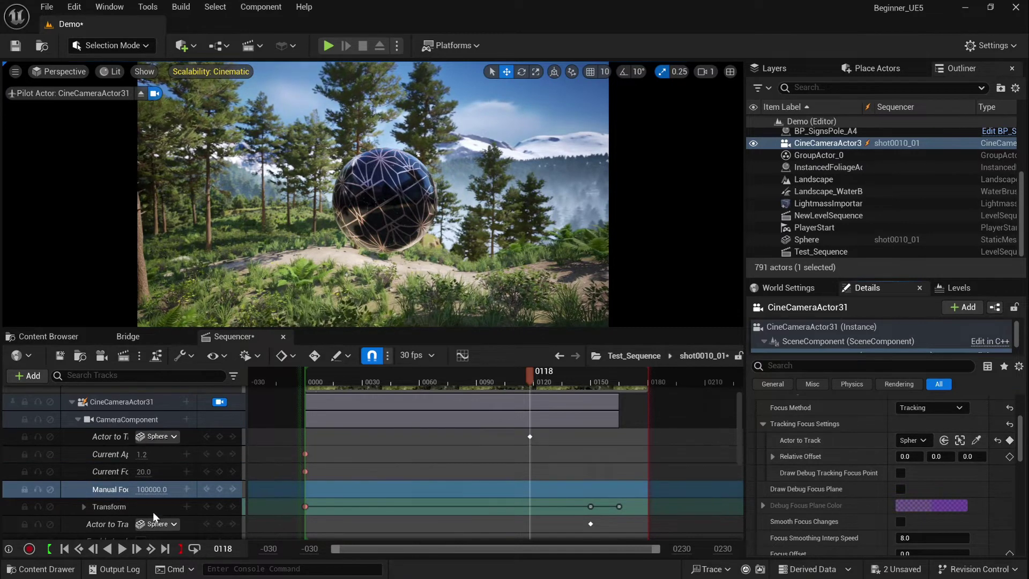
Play the shot from frame 0 and scrub back to frame 80 to check the focus and framing of the sphere.
{"action": "left_click", "coordinate": [64, 548]}
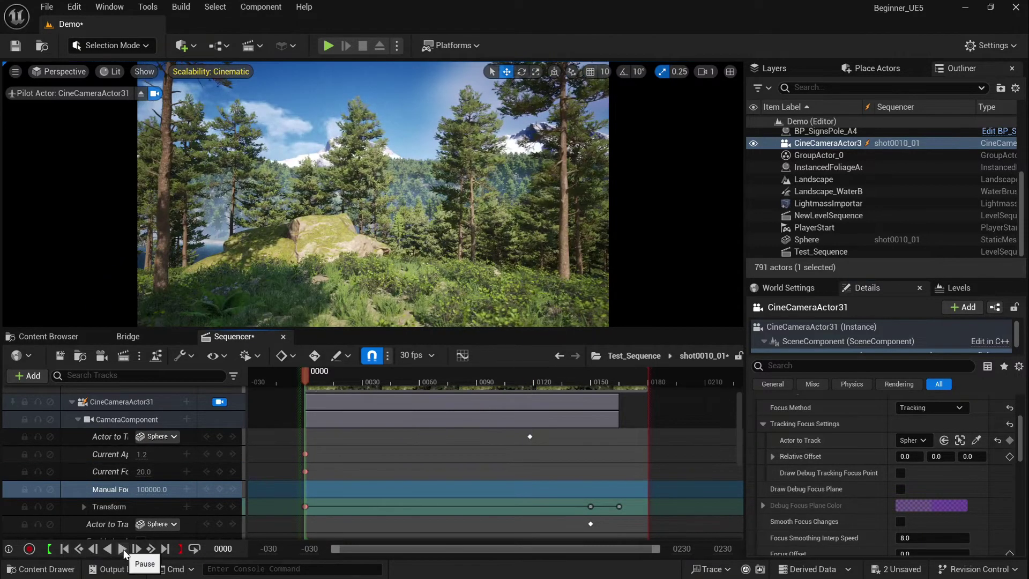
{"action": "left_click", "coordinate": [123, 549]}
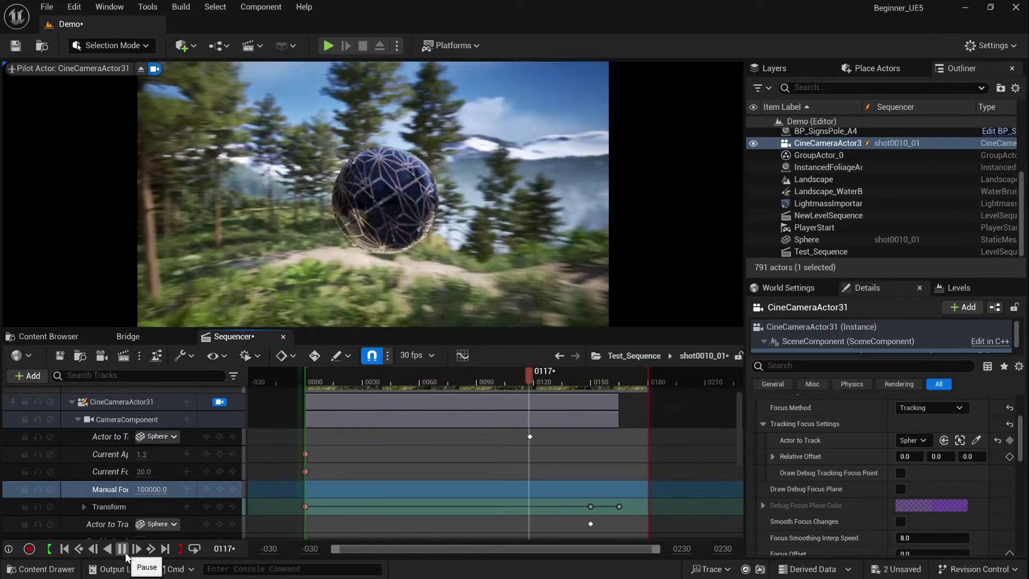
{"action": "left_click", "coordinate": [122, 548]}
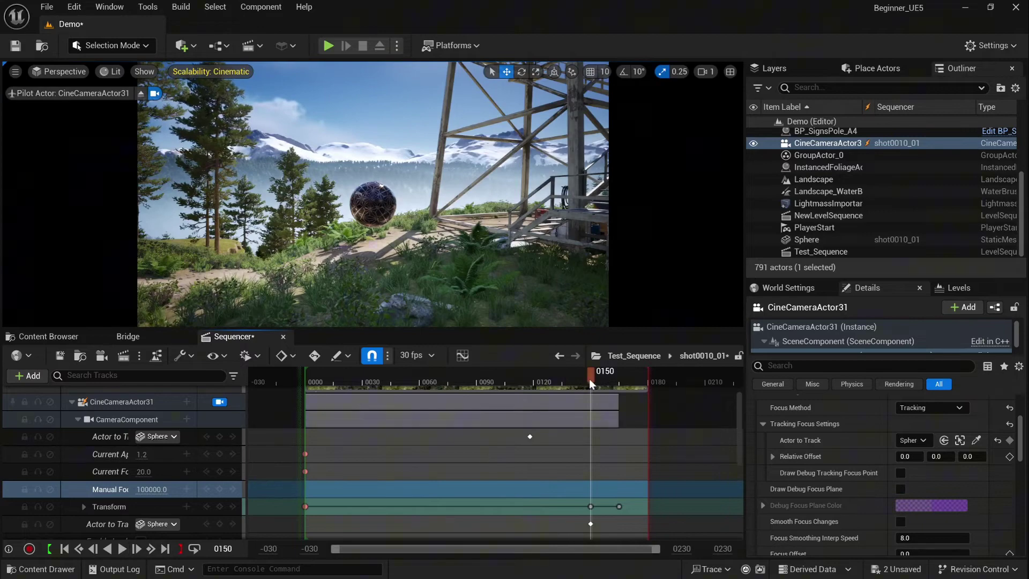
{"action": "left_click_drag", "start_coordinate": [556, 381], "coordinate": [457, 412]}
{"action": "key", "text": "Left"}
{"action": "key", "text": "Left"}
{"action": "key", "text": "Left"}
{"action": "key", "text": "Left"}
{"action": "key", "text": "Left"}
{"action": "key", "text": "Left"}
{"action": "key", "text": "Left"}
{"action": "key", "text": "Left"}
{"action": "key", "text": "Left"}
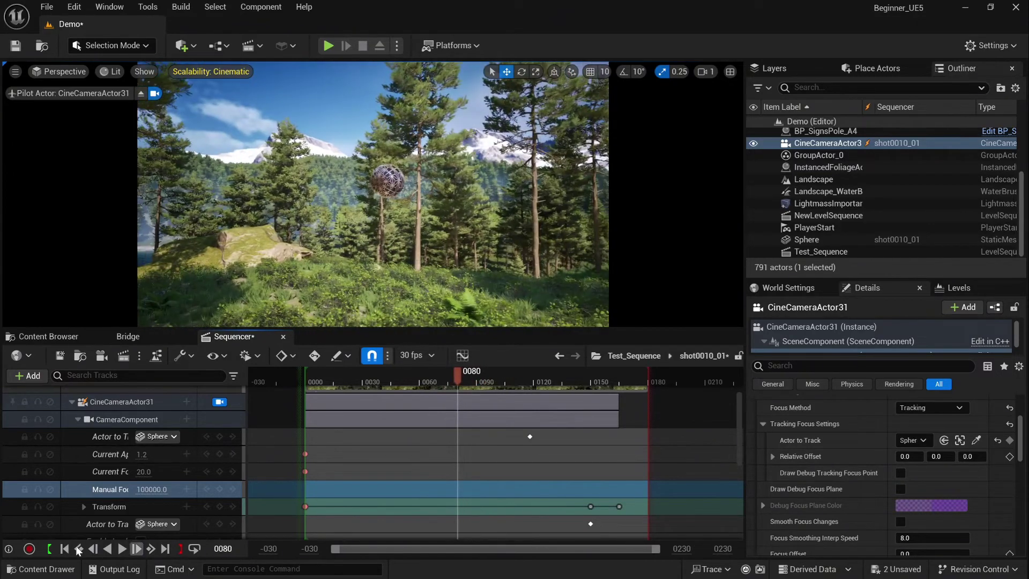
Return to frame 0, set the CameraComponent's Transform keys there to linear interpolation, and play the shot.
{"action": "left_click", "coordinate": [65, 552]}
{"action": "scroll", "coordinate": [134, 456], "scroll_direction": "down", "scroll_amount": 1}
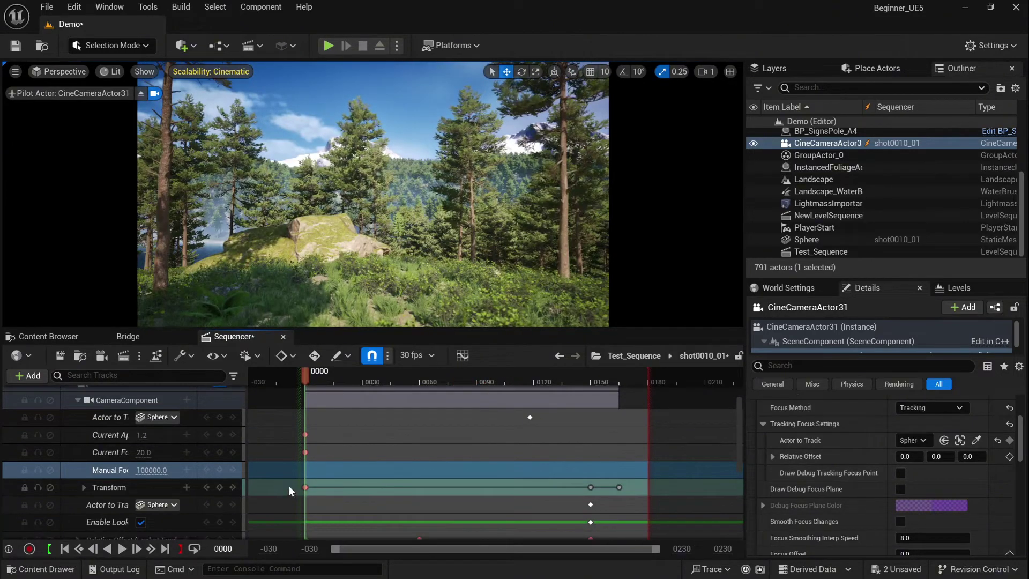
{"action": "left_click_drag", "start_coordinate": [338, 501], "coordinate": [343, 503]}
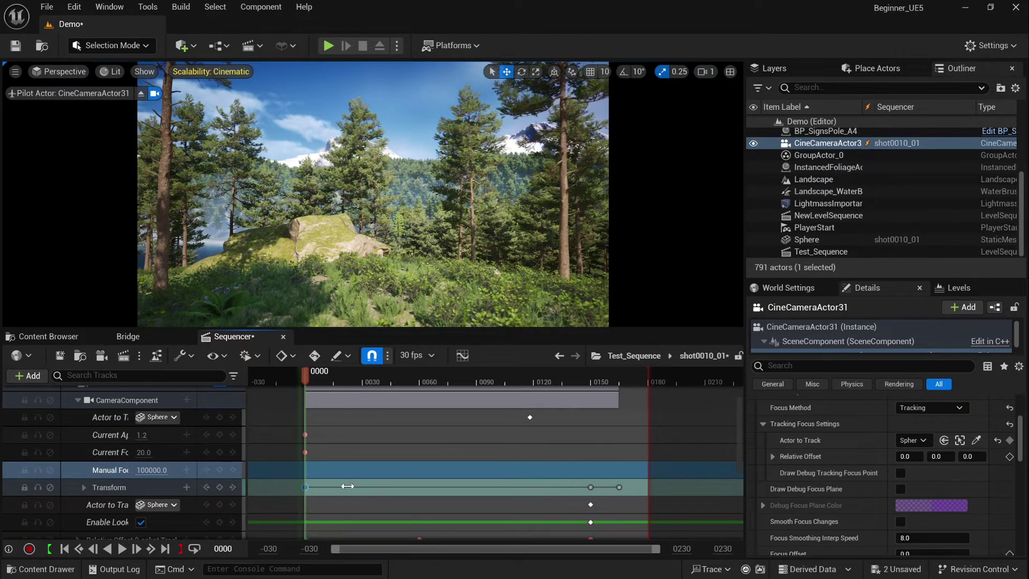
{"action": "key", "text": "4"}
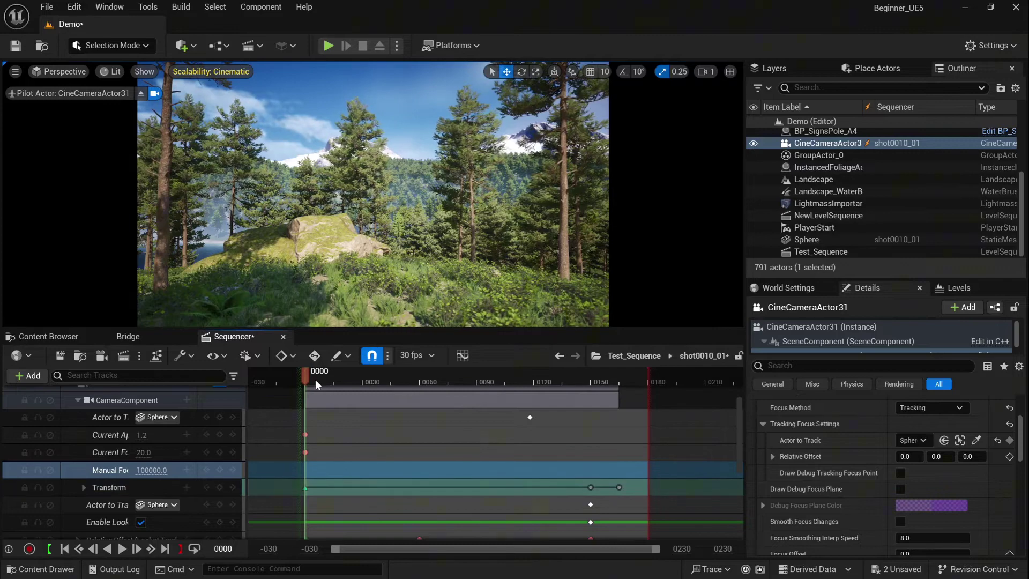
{"action": "left_click", "coordinate": [123, 550]}
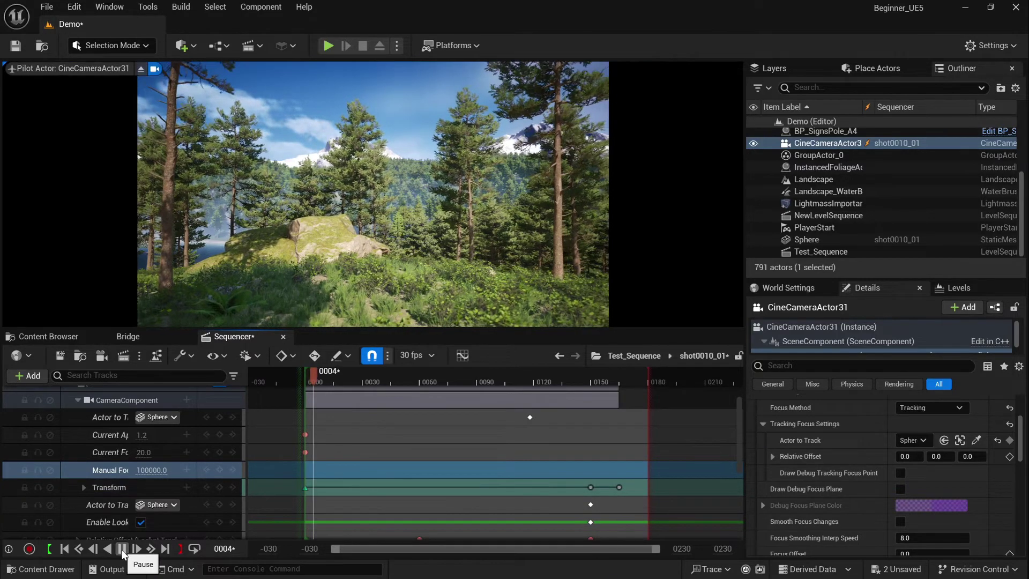